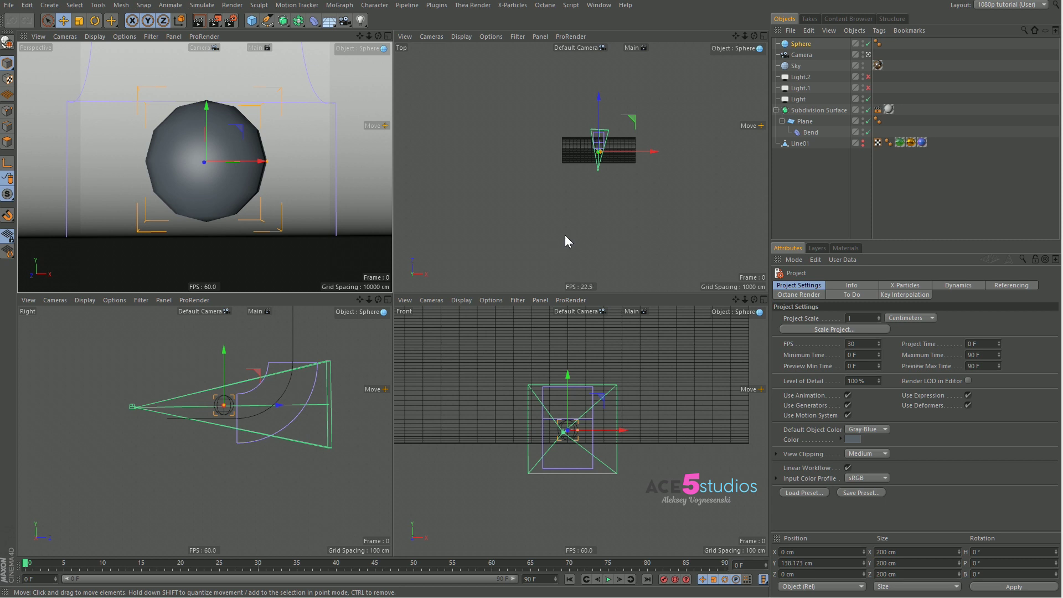
Step: Enable the wireframe display for selected objects in the viewport and make the sphere editable
click(801, 44)
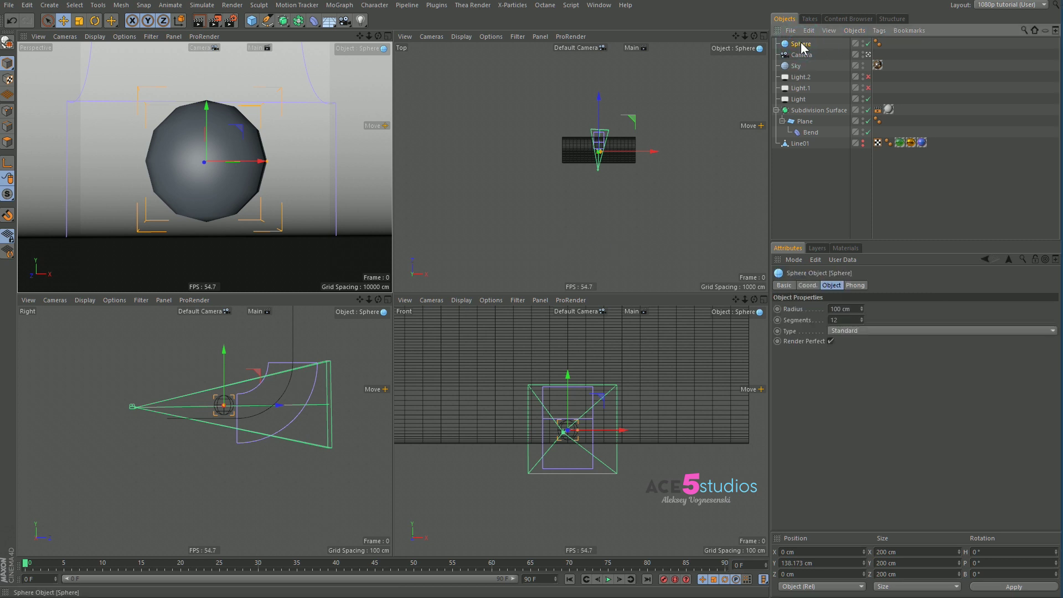
key(shift+v)
click(849, 431)
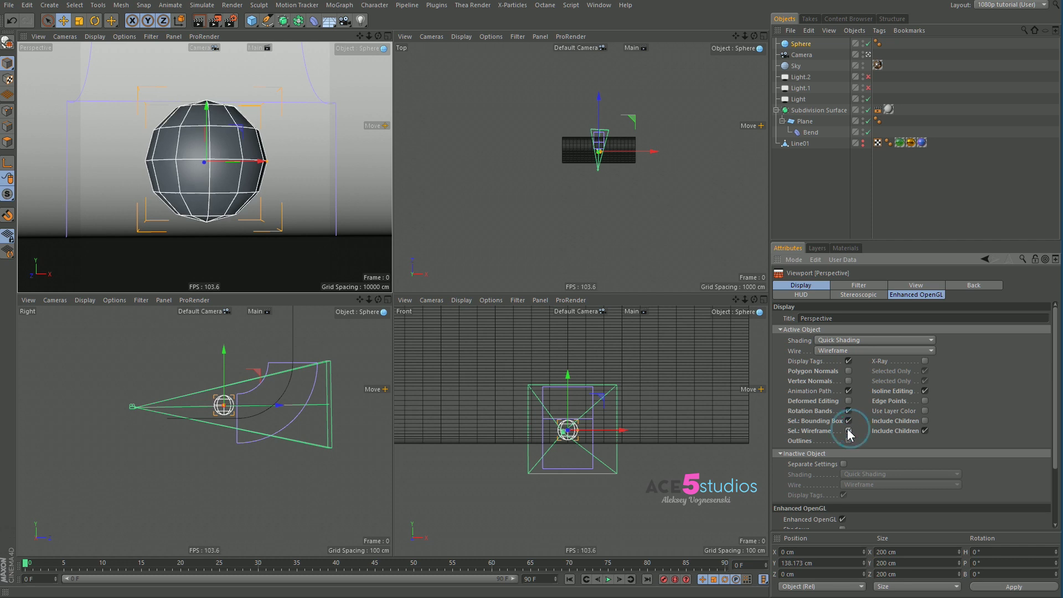
click(801, 44)
key(v)
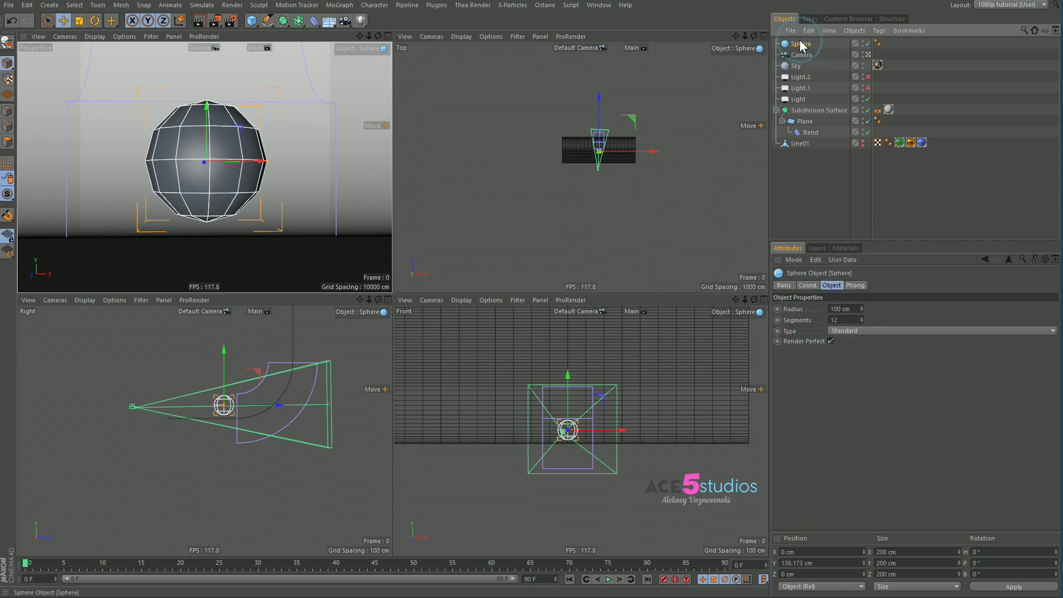
key(c)
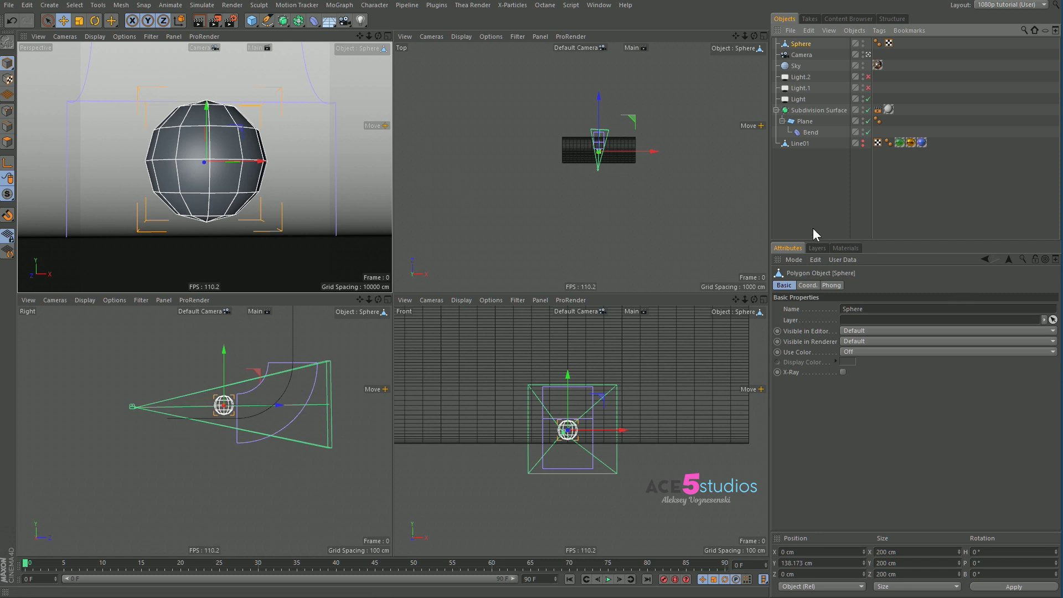
Step: Create a new standard material and apply it to the sphere
click(845, 248)
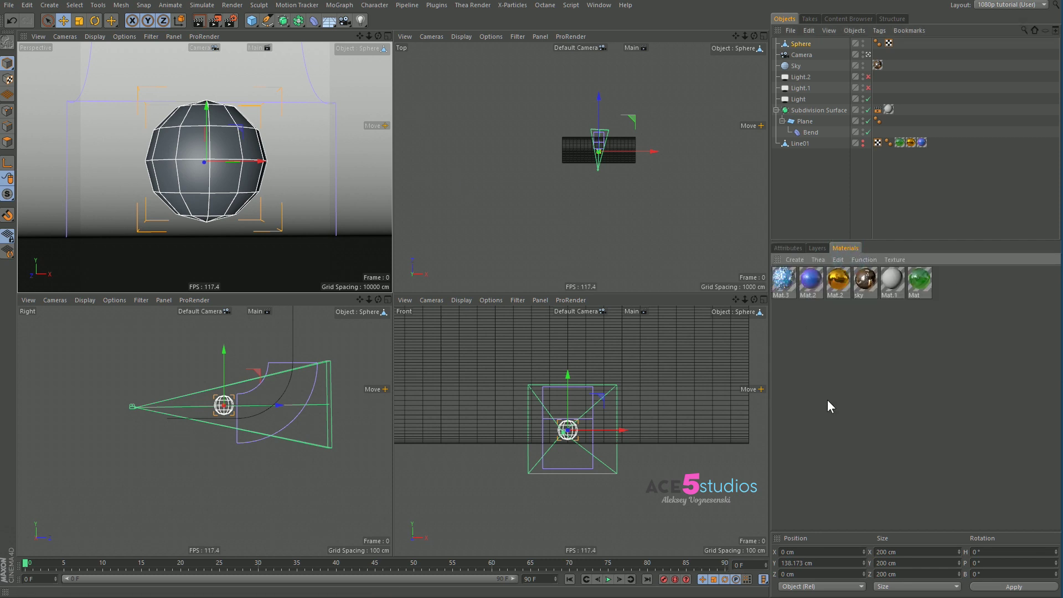
click(798, 319)
double_click(785, 331)
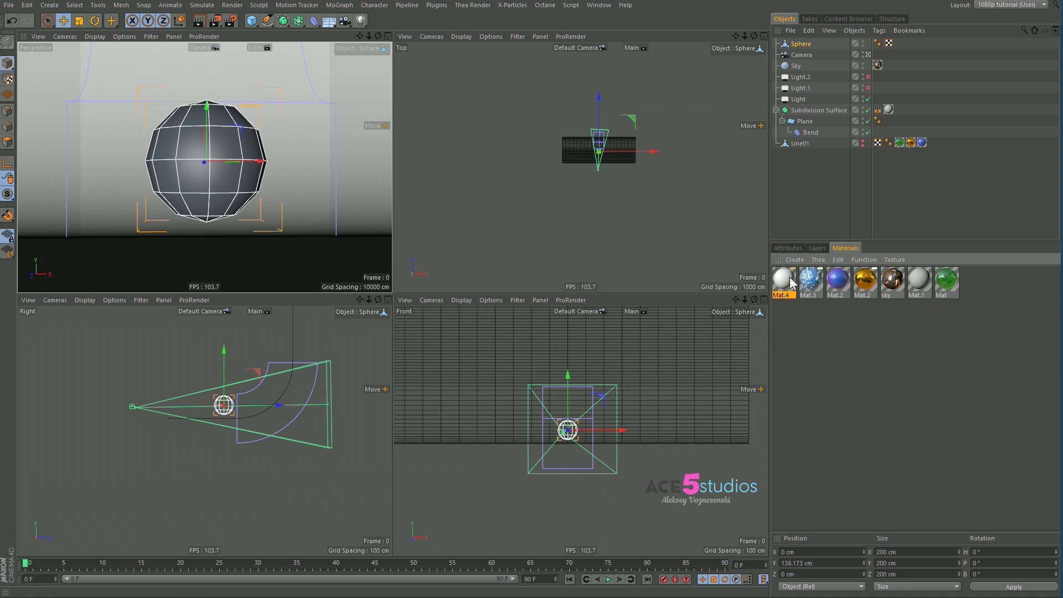
drag(784, 281, 799, 44)
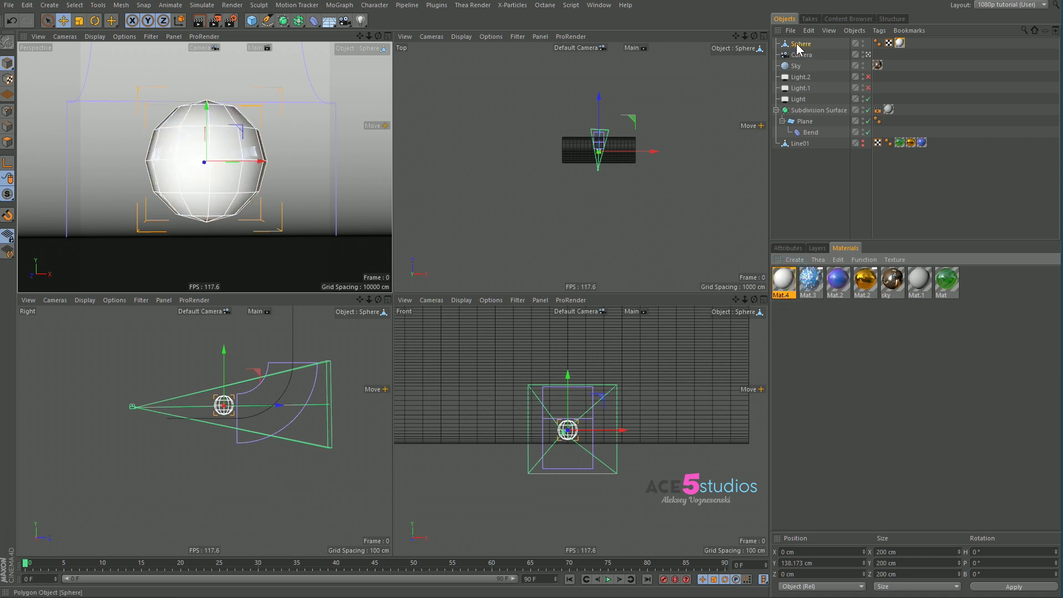
Step: Dock the material manager below the attributes and enlarge the attributes area to show the full color settings
click(788, 248)
click(846, 248)
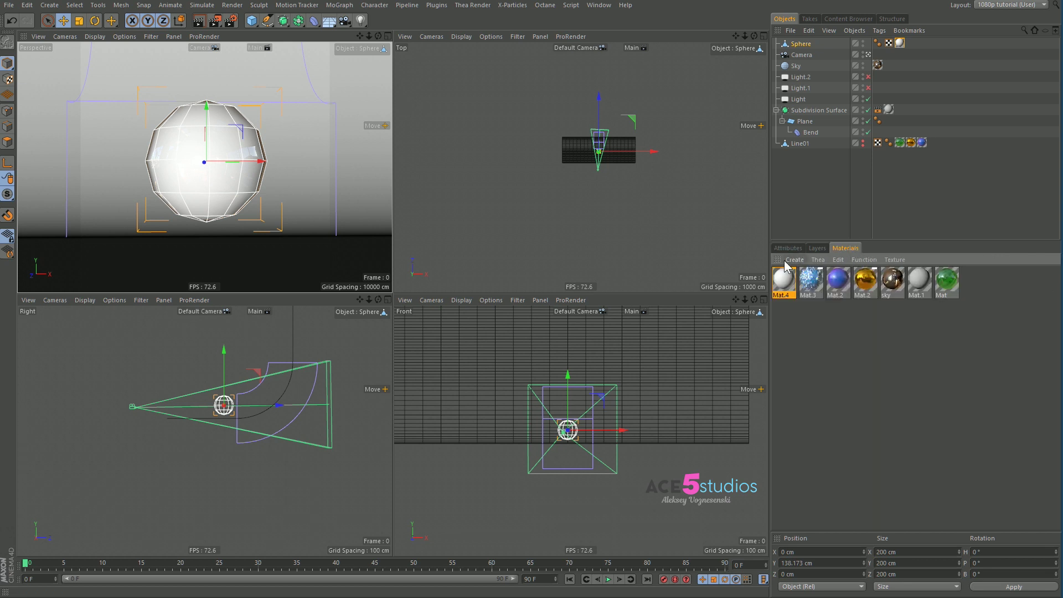
drag(777, 260, 812, 530)
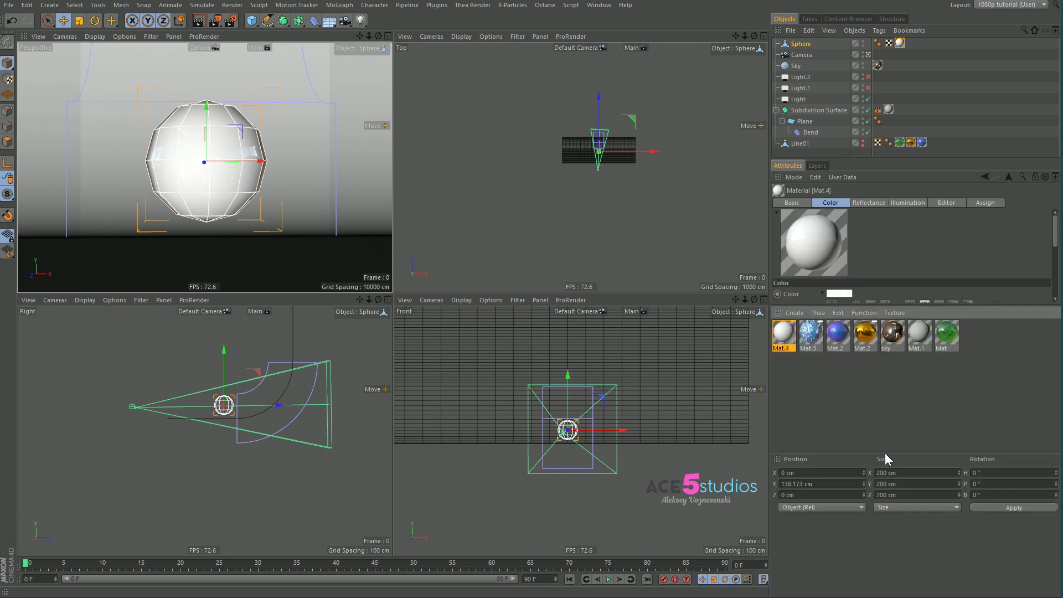
drag(885, 453, 885, 538)
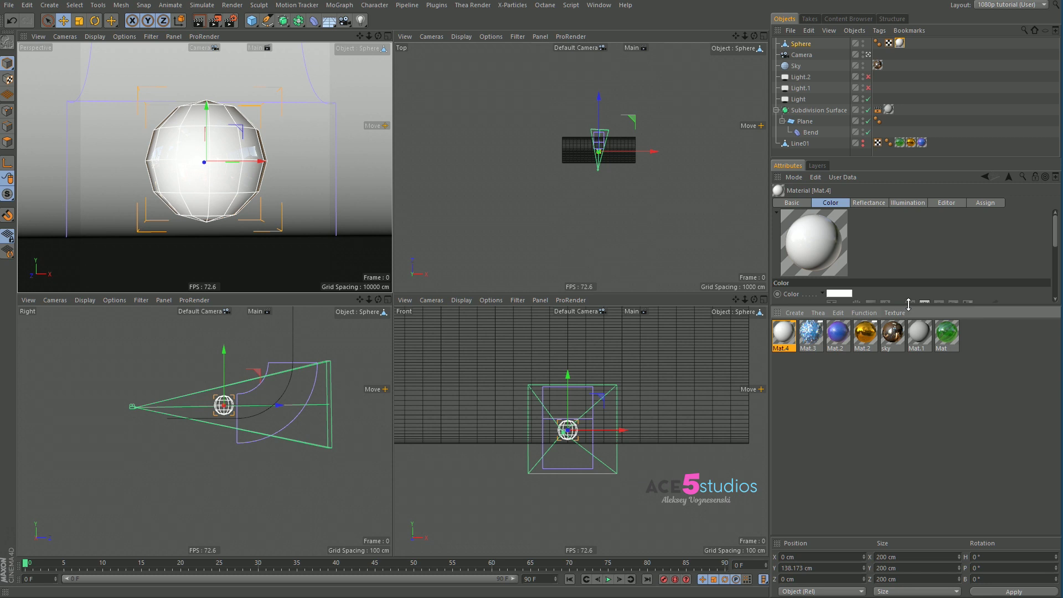
drag(908, 305, 908, 479)
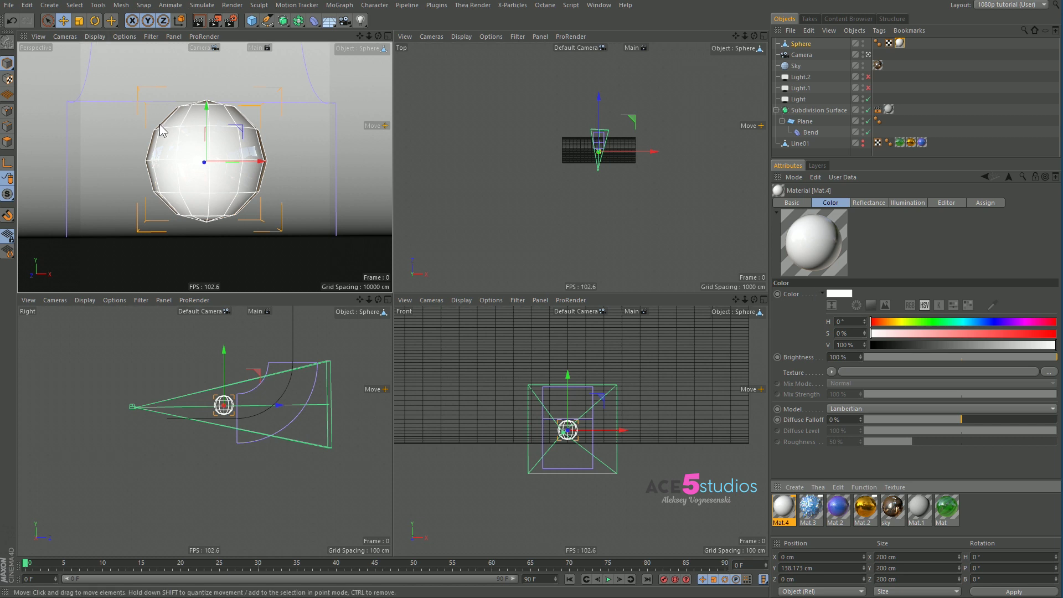
Step: Load a Noise shader into the material's color texture, comparing interactive region renders of the sphere without and with it
key(alt+r)
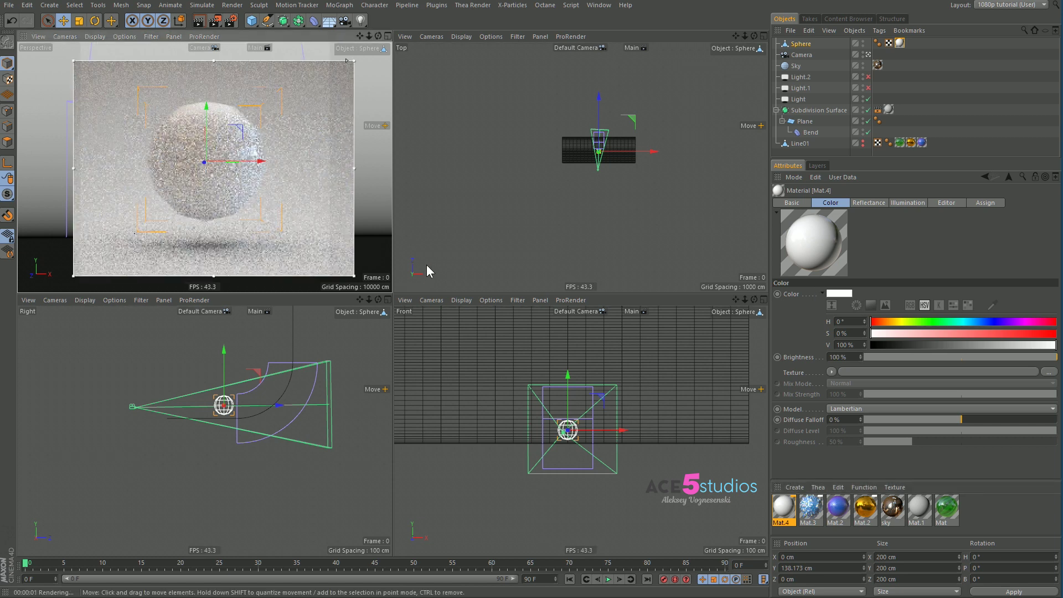
key(alt+r)
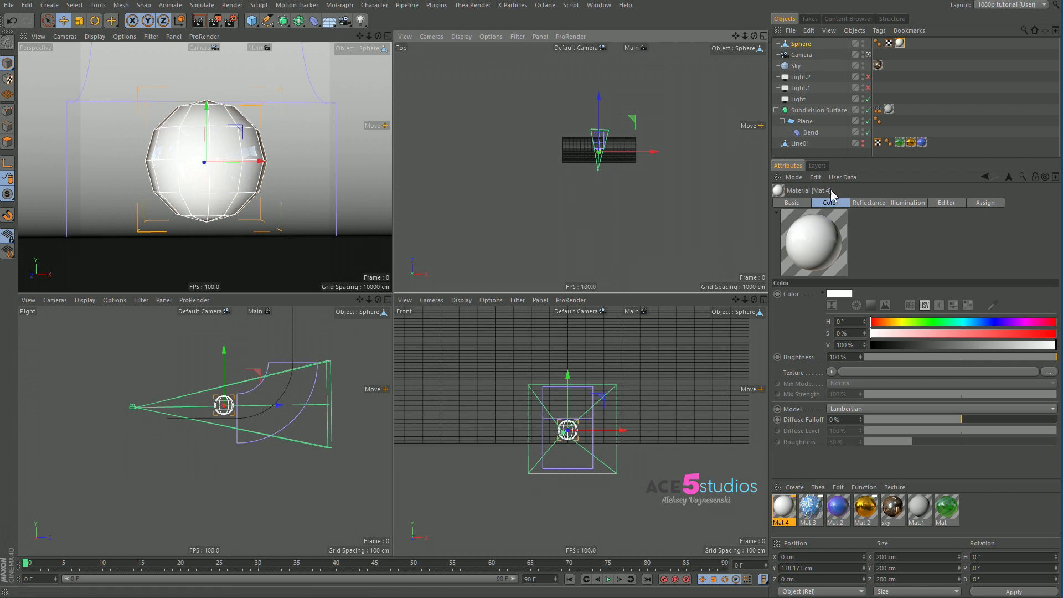
click(831, 371)
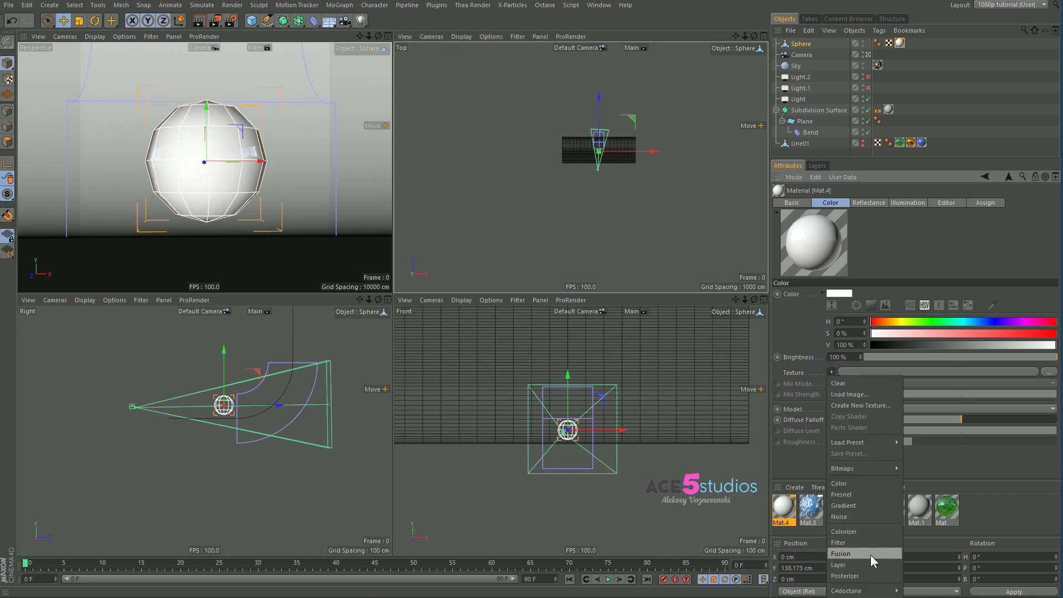
click(870, 516)
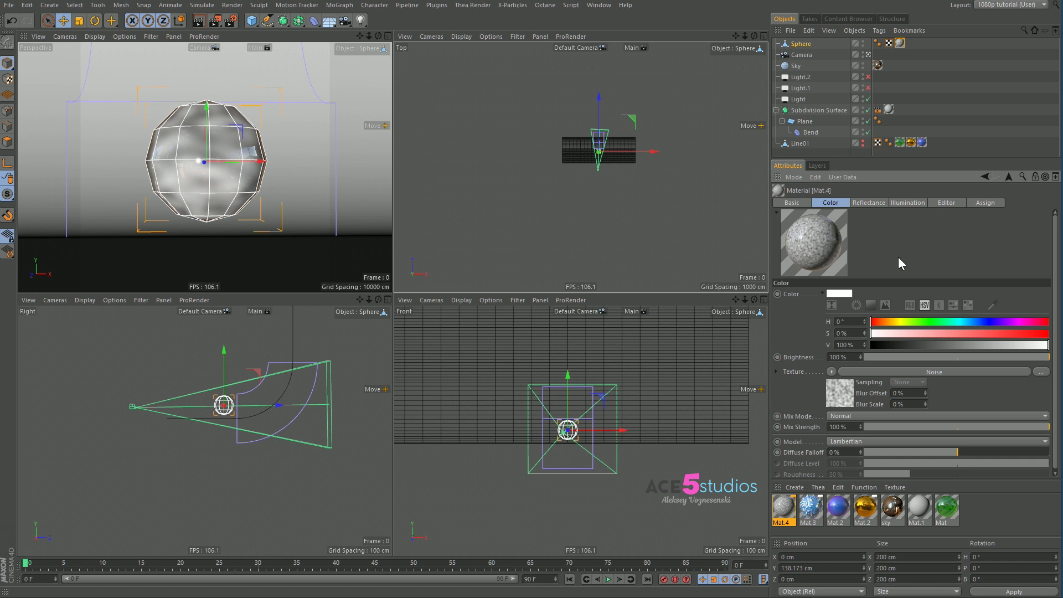
key(alt+r)
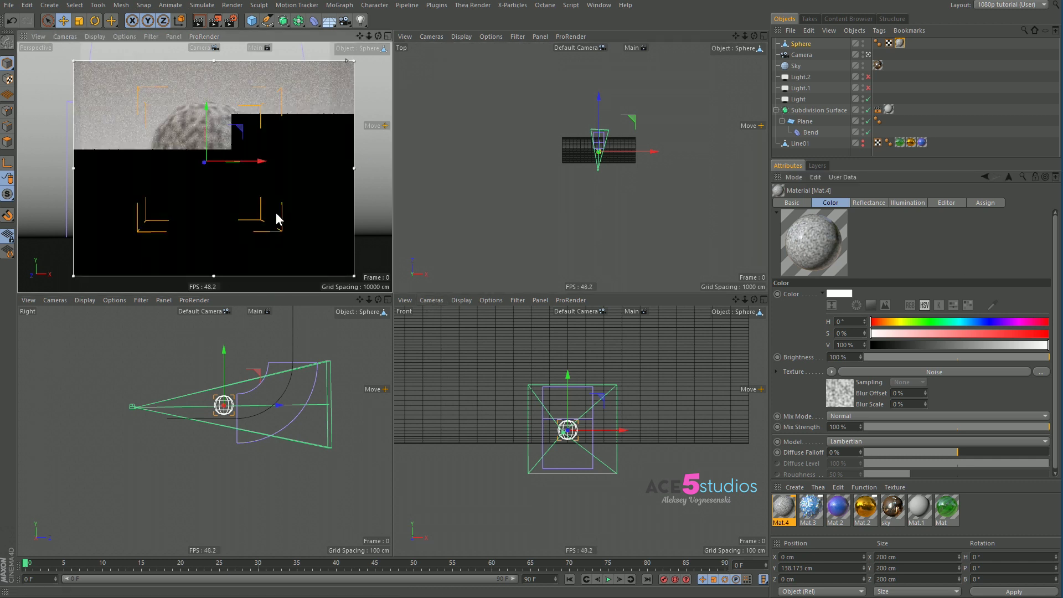
key(alt+r)
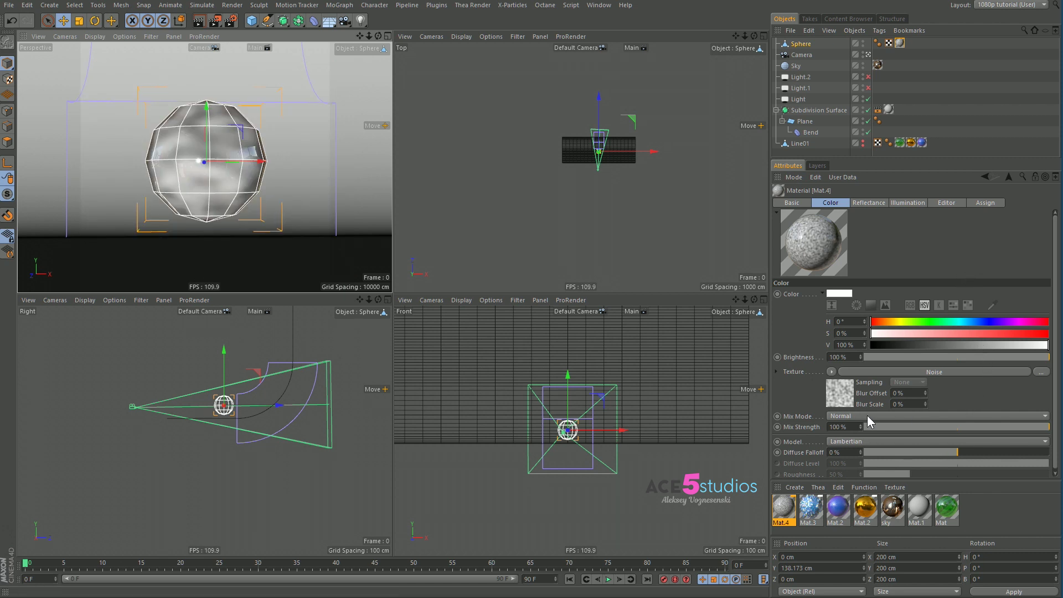
Step: Set the Noise shader's space to UV (2D) and preview the sphere in an interactive render region
click(835, 401)
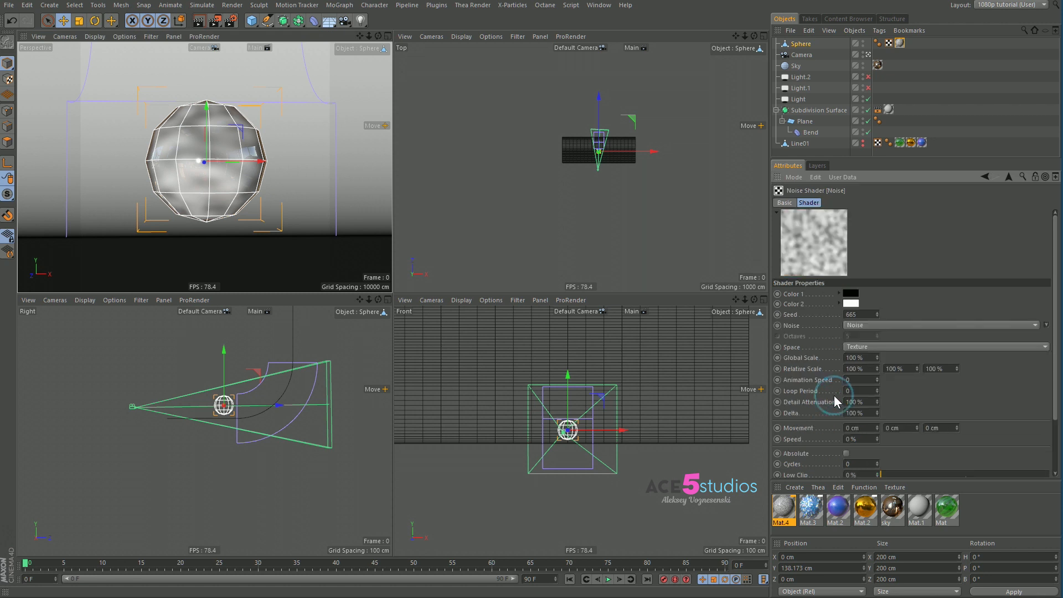
click(1041, 349)
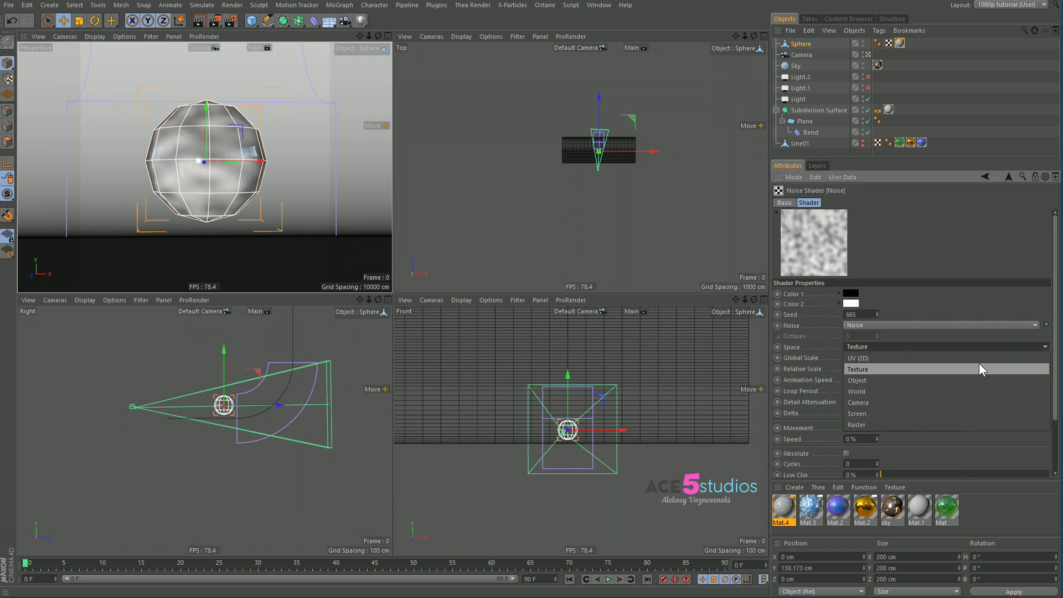
click(982, 357)
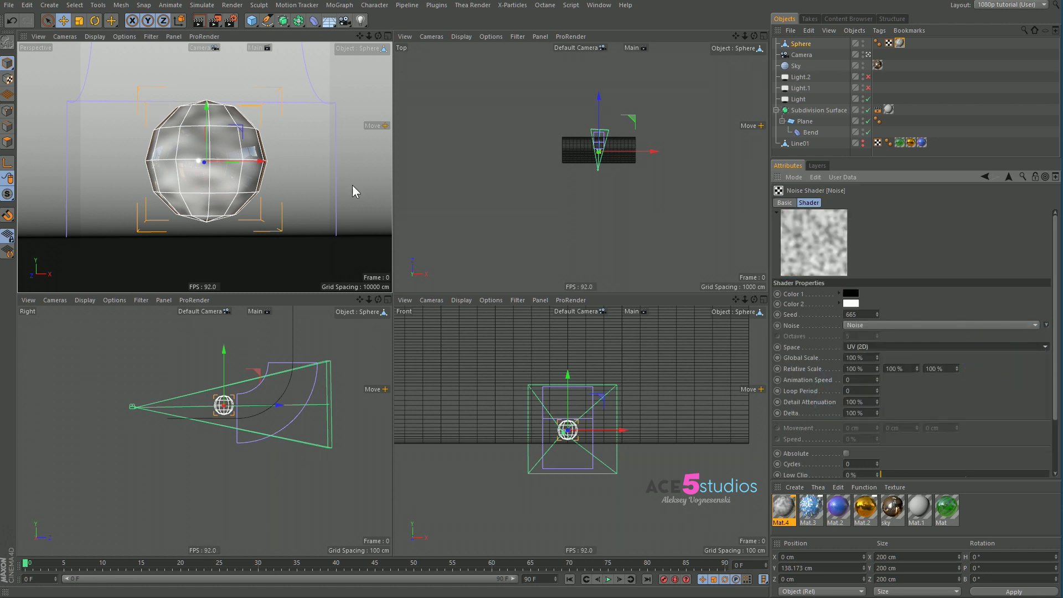
key(alt+r)
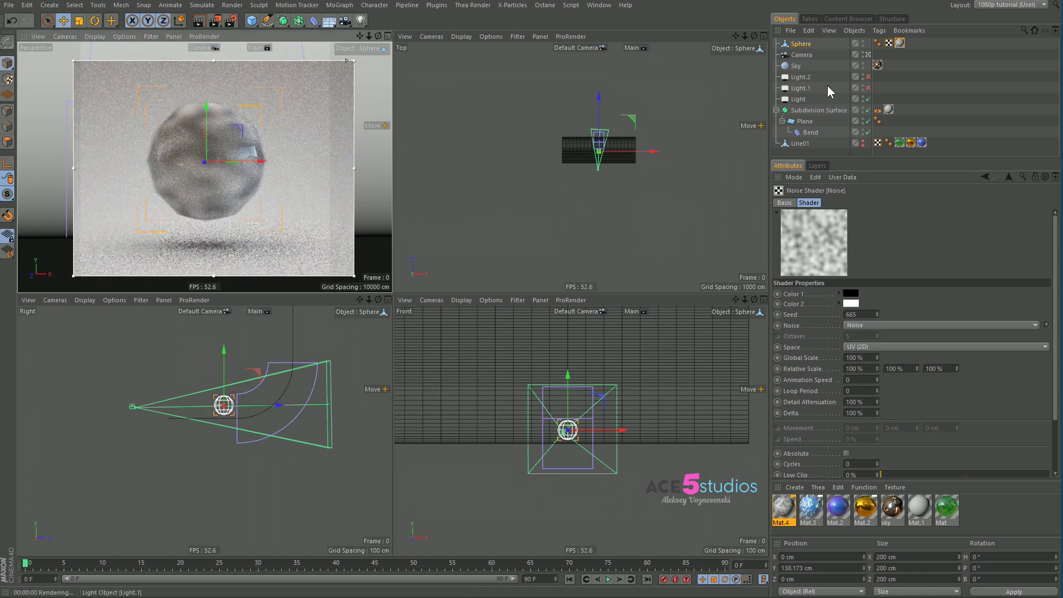
click(835, 82)
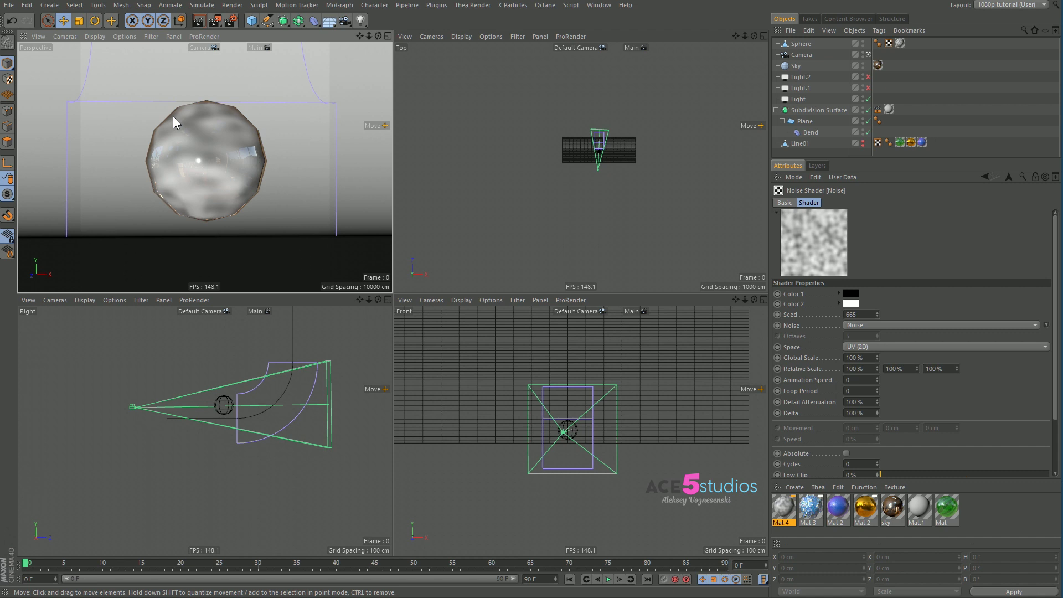
drag(95, 65, 299, 271)
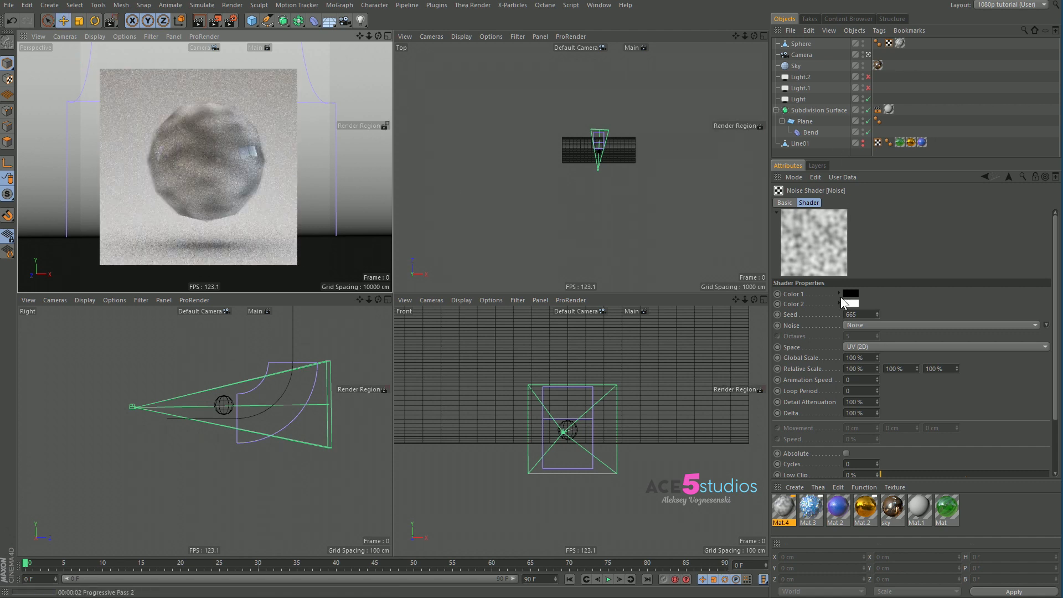
click(913, 309)
key(e)
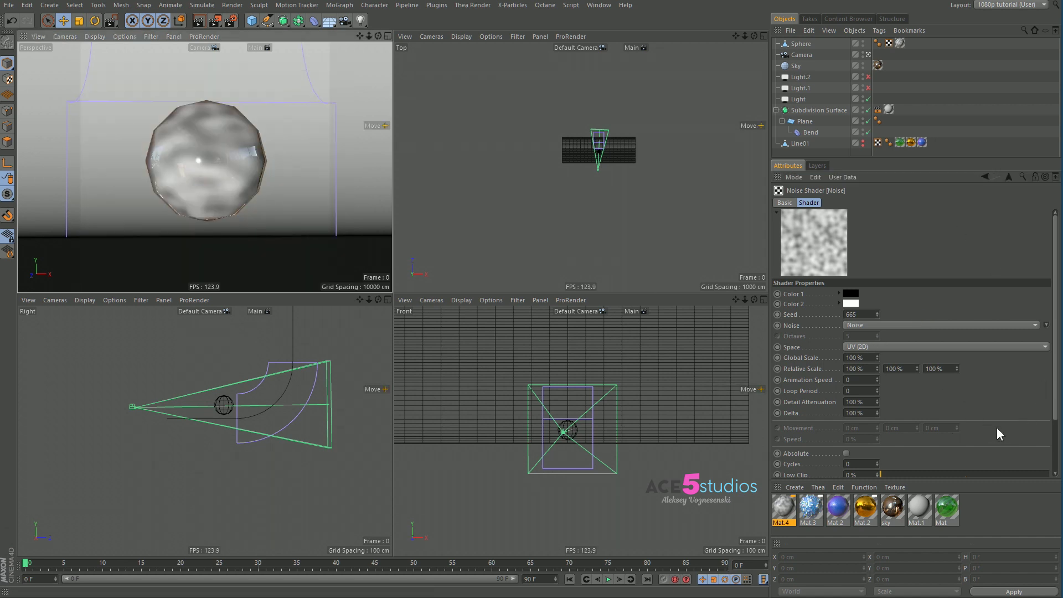
Step: Raise the noise contrast to 72% and preview the sphere in a render region
scroll(996, 428, down, 3)
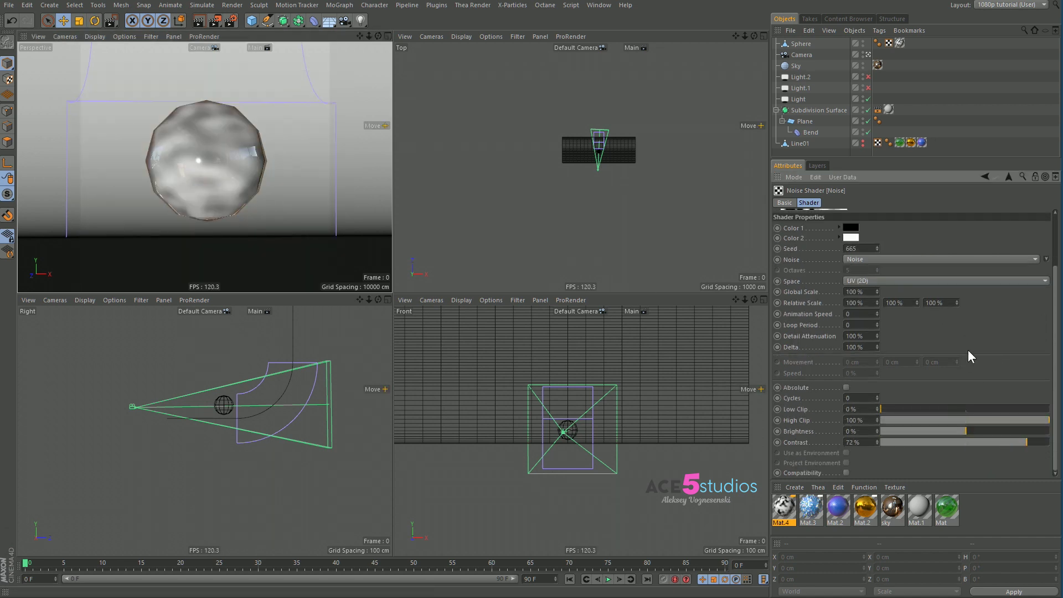
scroll(968, 350, up, 3)
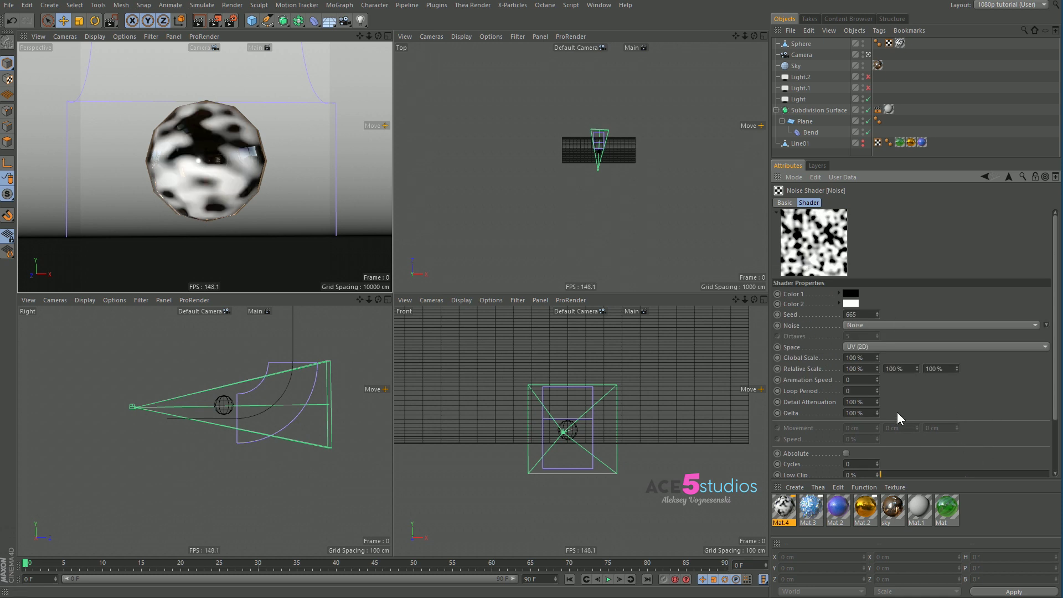
key(alt+r)
drag(113, 77, 301, 246)
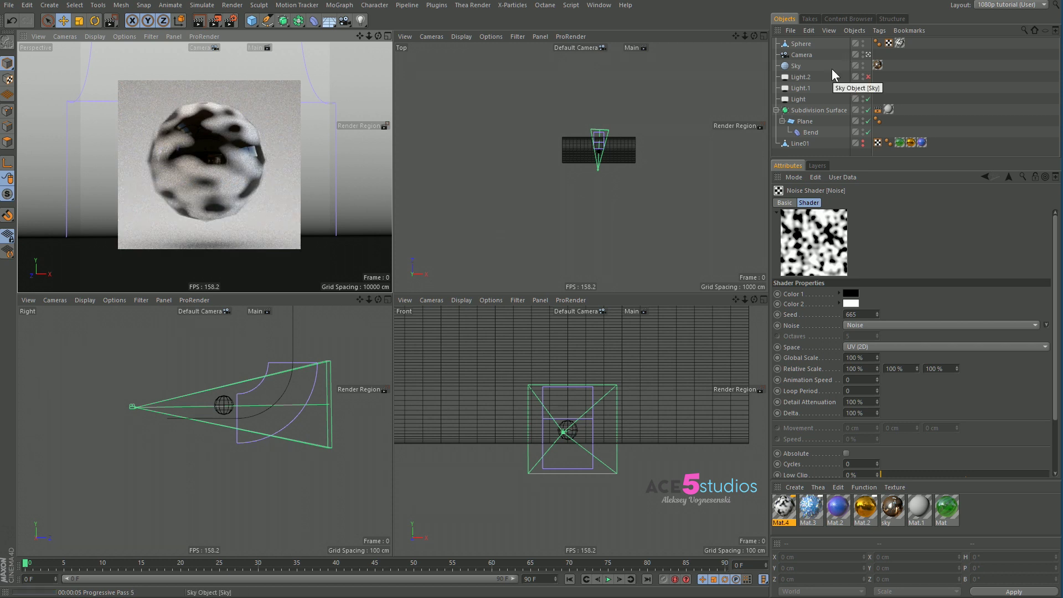
key(e)
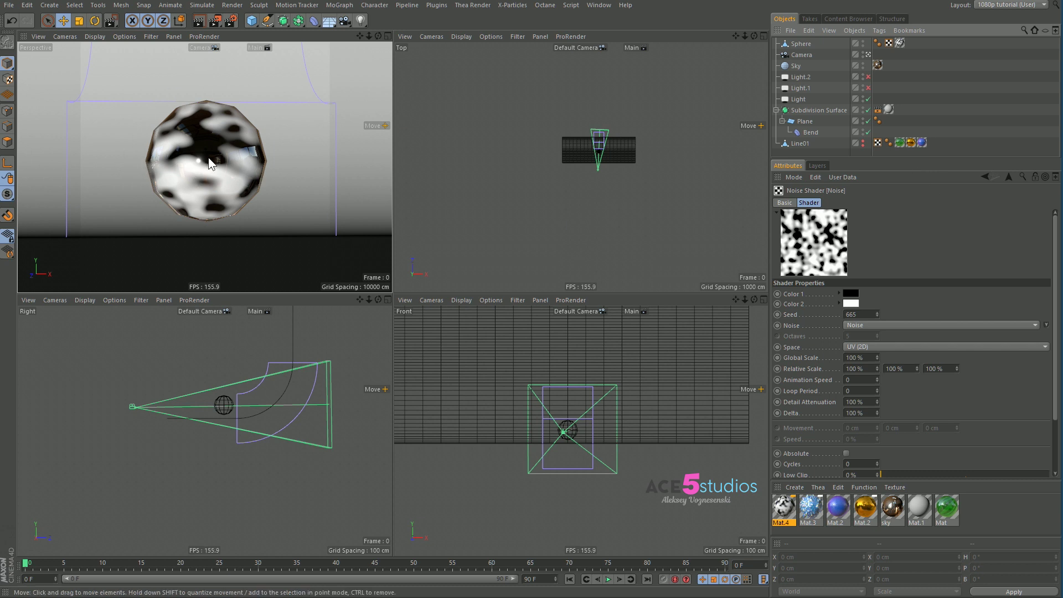
Step: Change the Noise shader's noise type to Buya
click(1033, 304)
click(1033, 326)
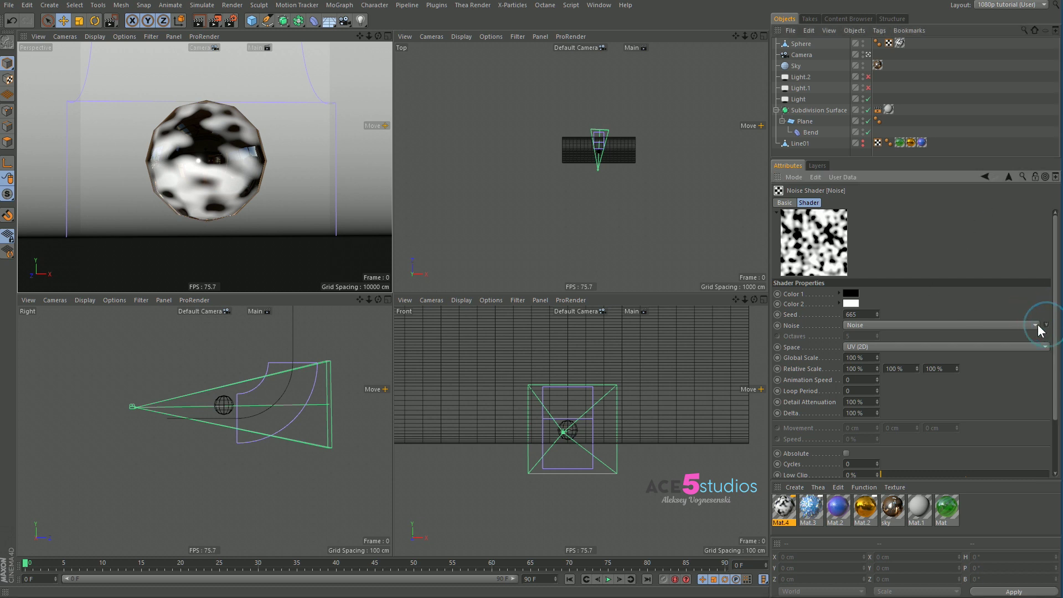
click(911, 359)
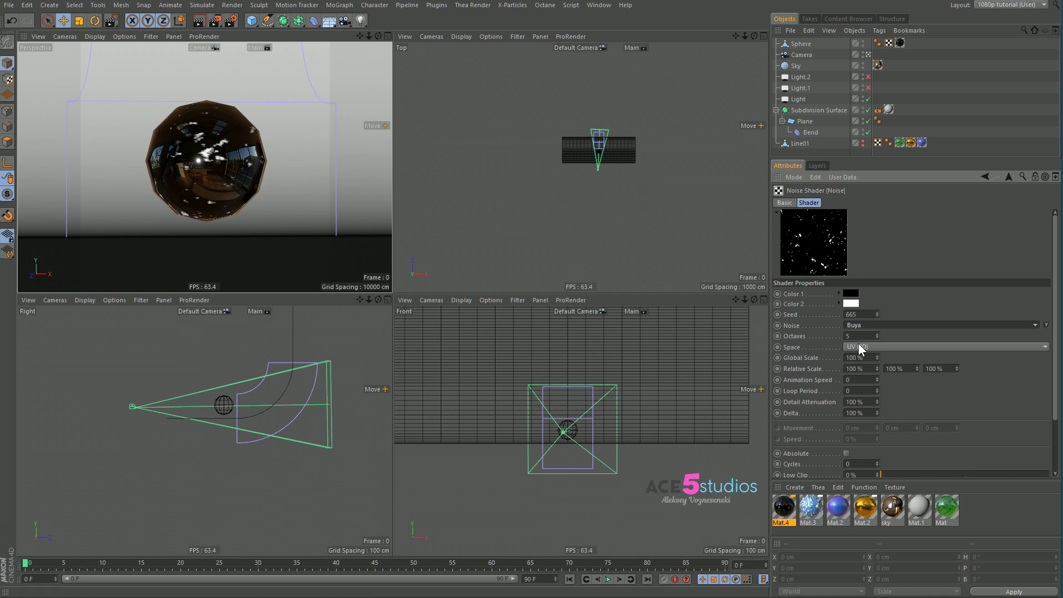
Step: Try global scales of 200% and 400% on the Buya noise and set it back to 100%
click(870, 358)
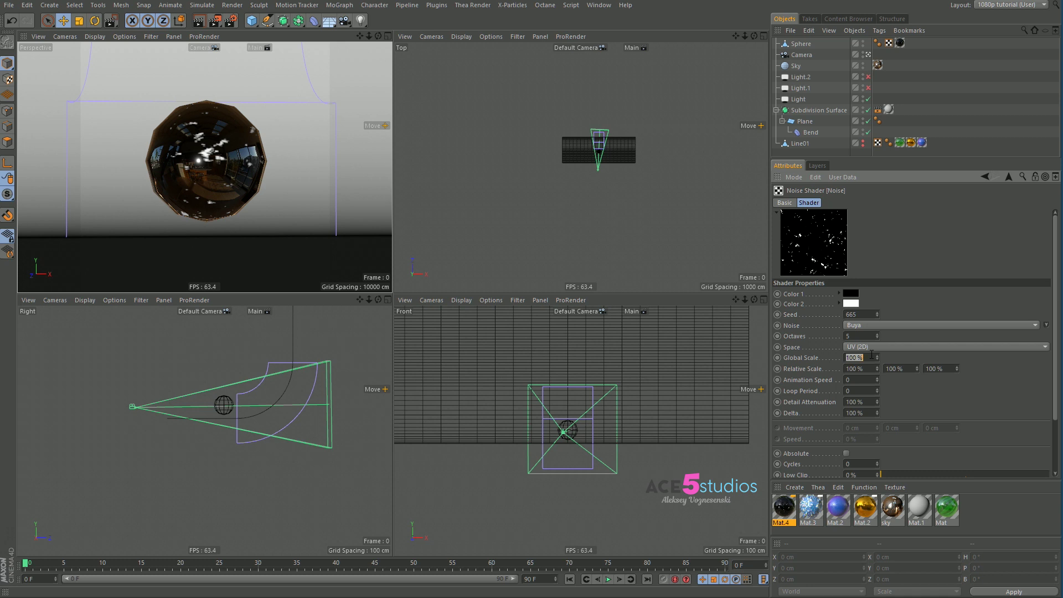
text(200)
key(Return)
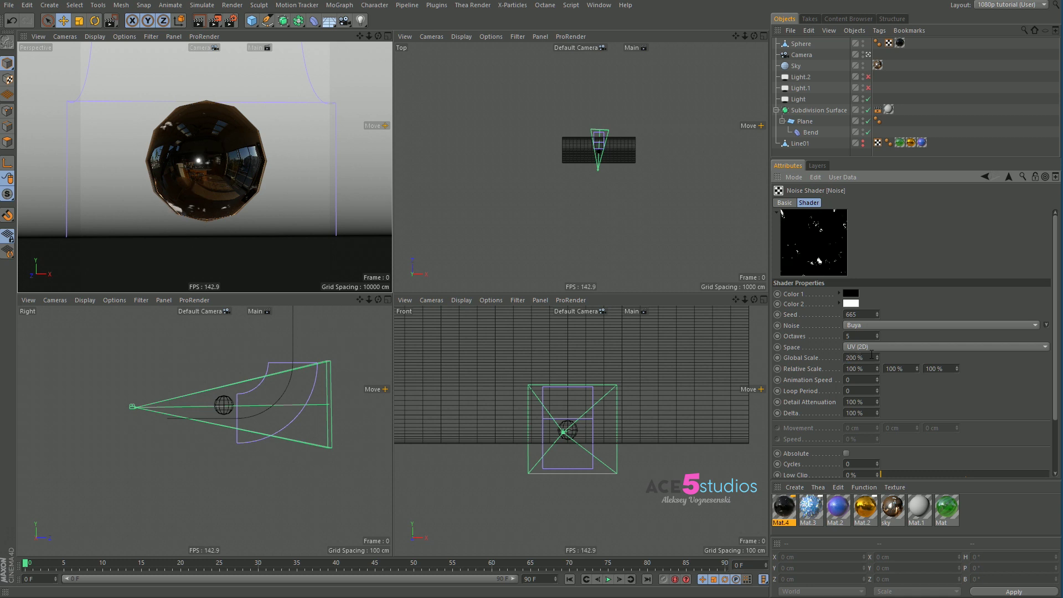
click(872, 356)
text(400)
key(Return)
click(871, 356)
text(100)
key(Return)
Step: Lower the noise contrast to 34%, enlarging the attributes area to show all shader properties
scroll(932, 239, down, 3)
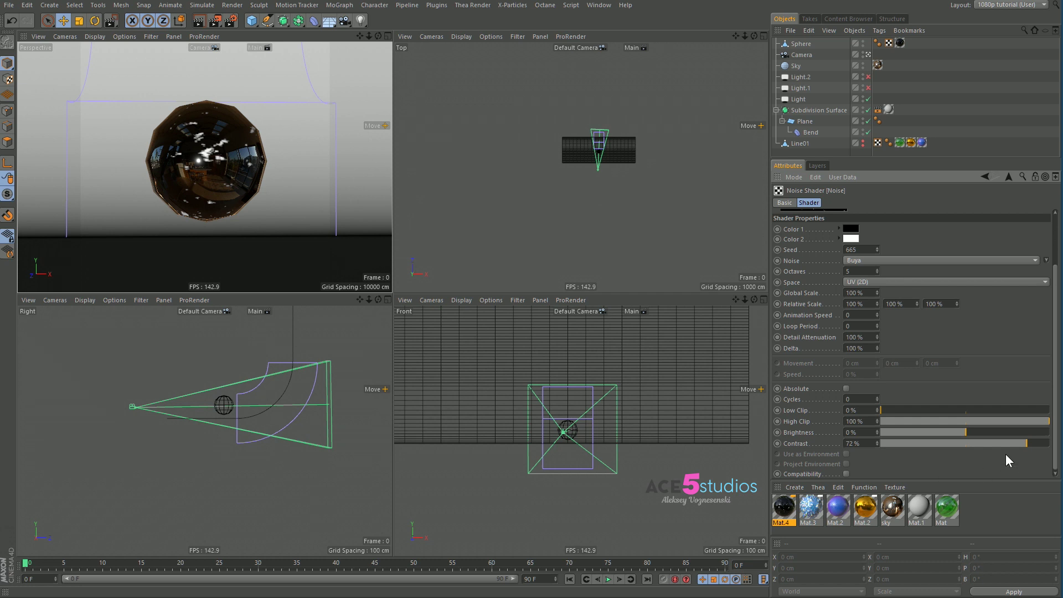
drag(981, 444, 966, 444)
drag(932, 159, 932, 73)
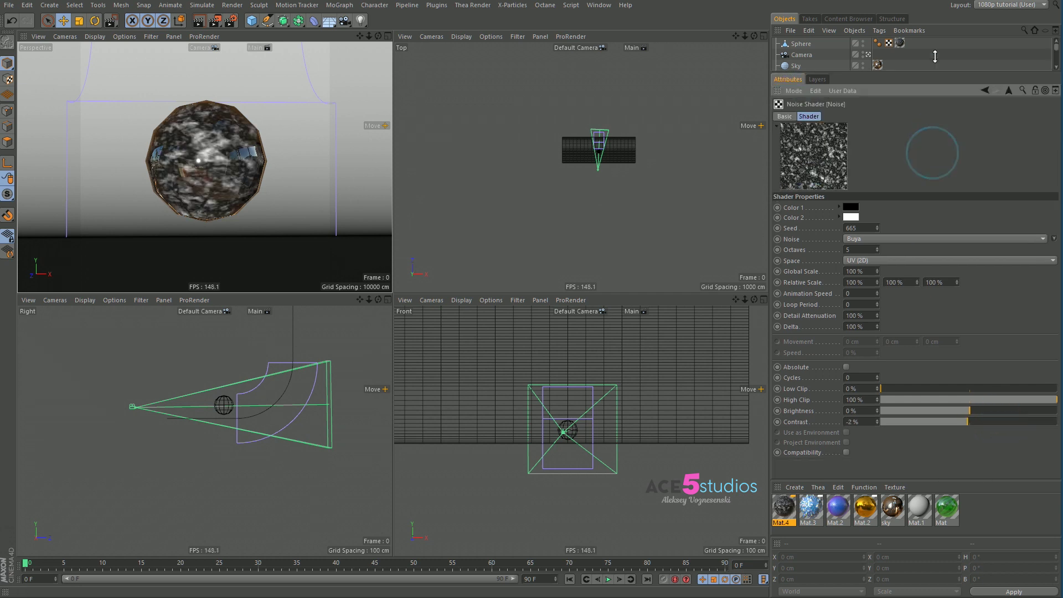
drag(986, 425, 1000, 421)
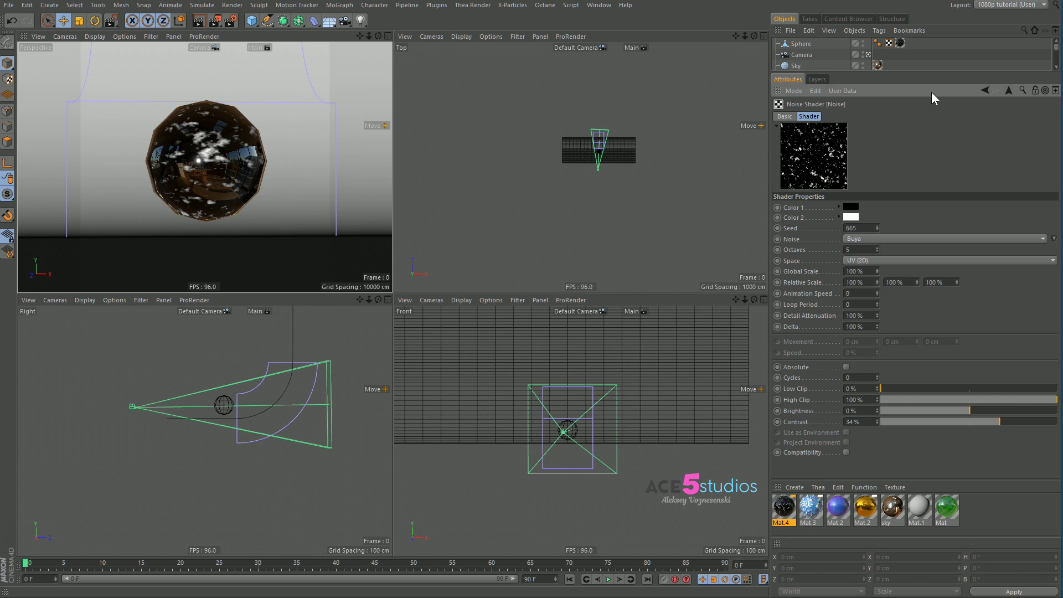
Step: Enable the Displacement channel on Mat.4 and paste a copy of the Color channel's Noise shader as its texture
drag(939, 72, 939, 165)
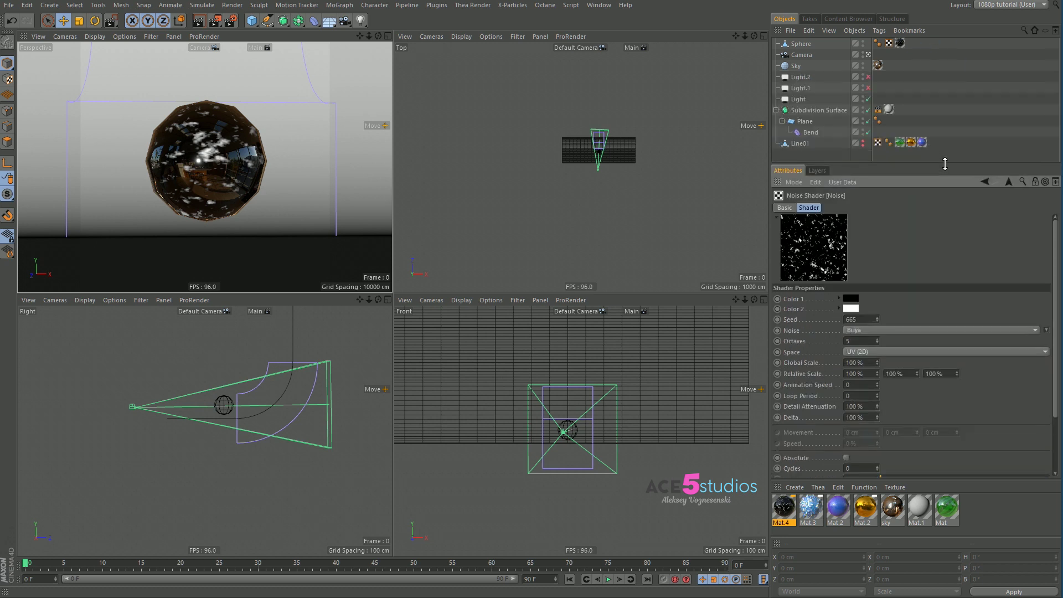
click(1009, 182)
right_click(800, 388)
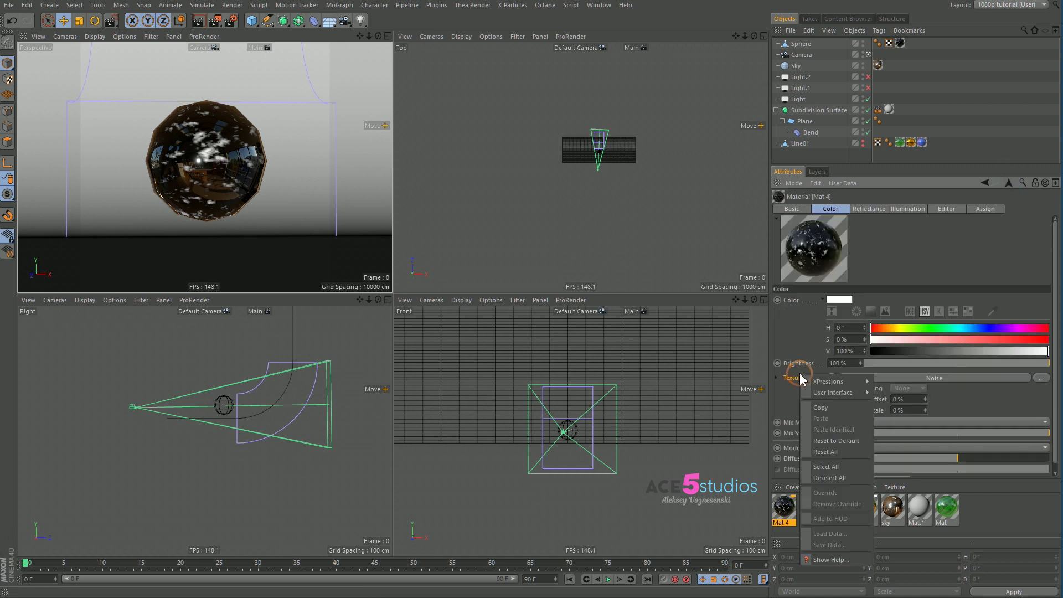
key(Escape)
click(791, 209)
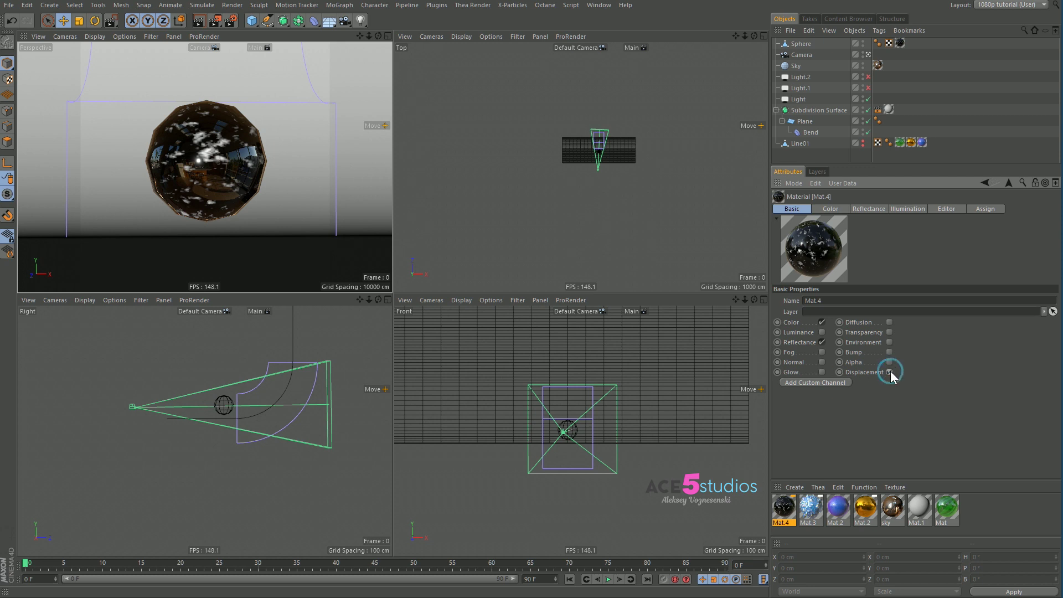
click(918, 209)
right_click(795, 345)
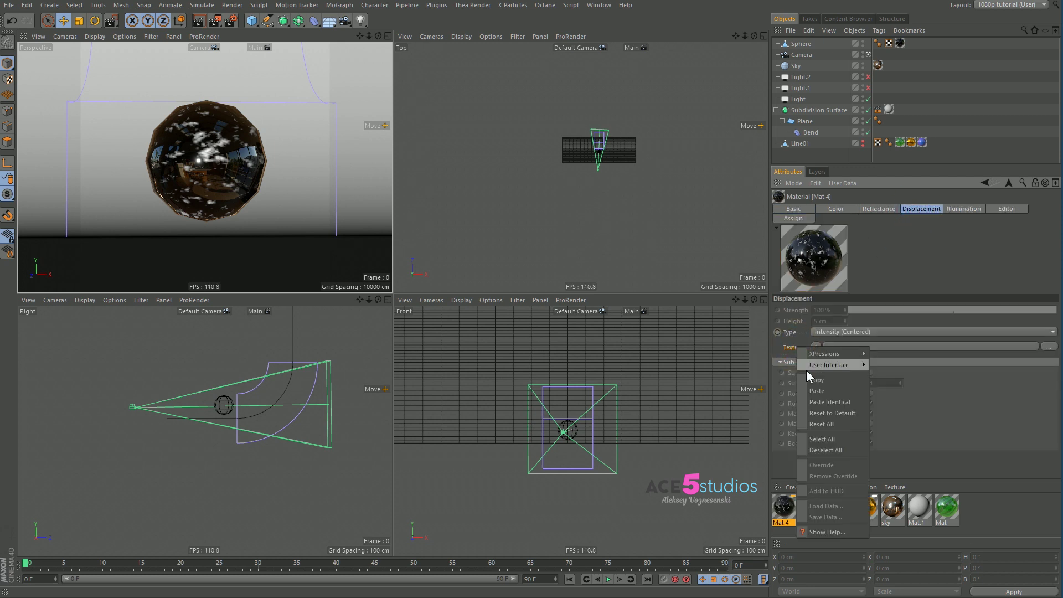
click(817, 390)
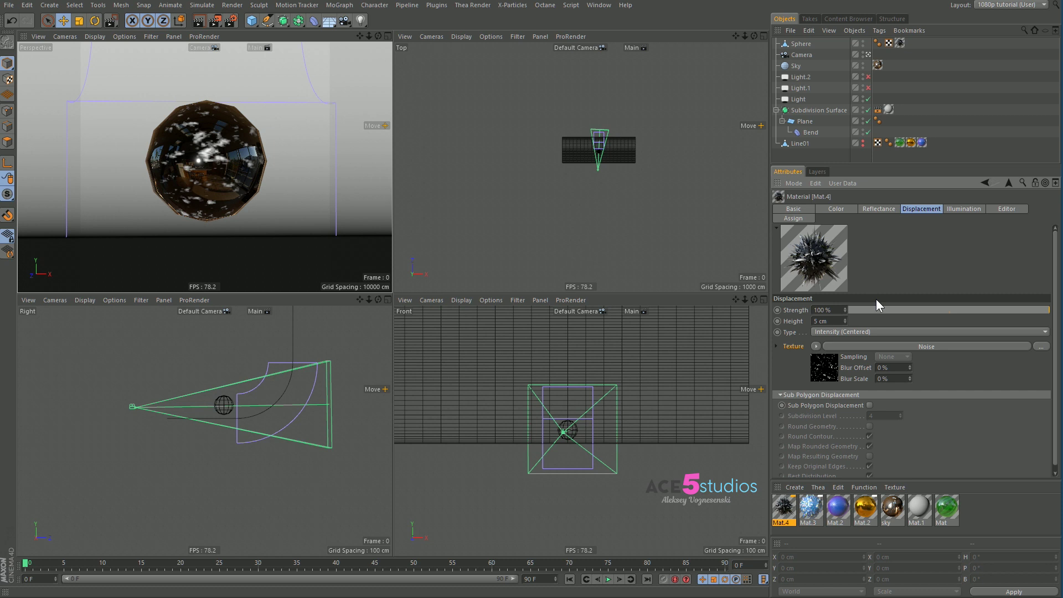
Step: Set the displacement type to Intensity and its height to 50 cm, previewing the sphere in an interactive render region
click(878, 330)
click(875, 345)
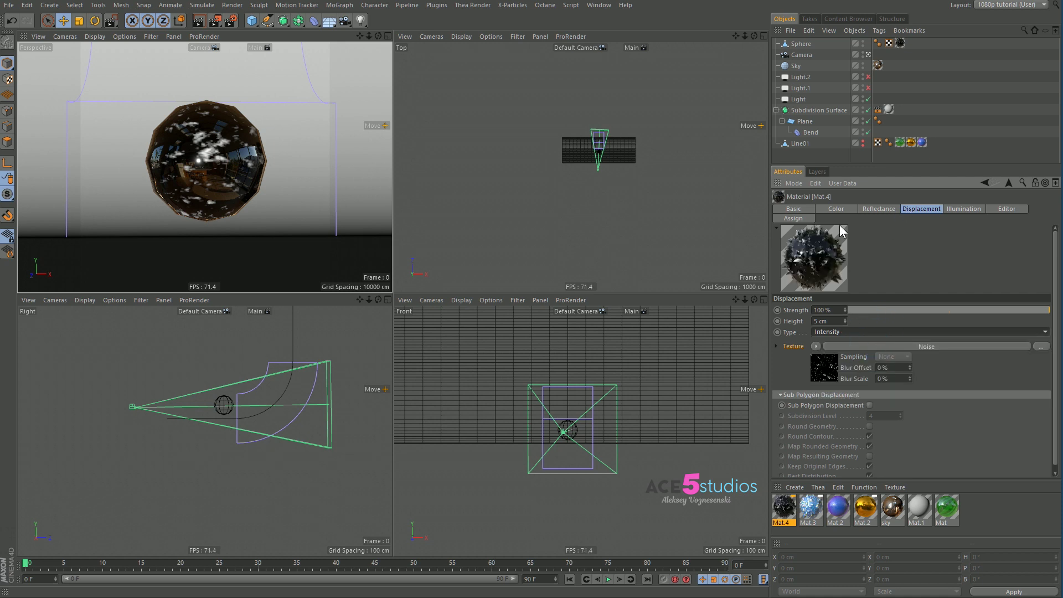
key(alt+r)
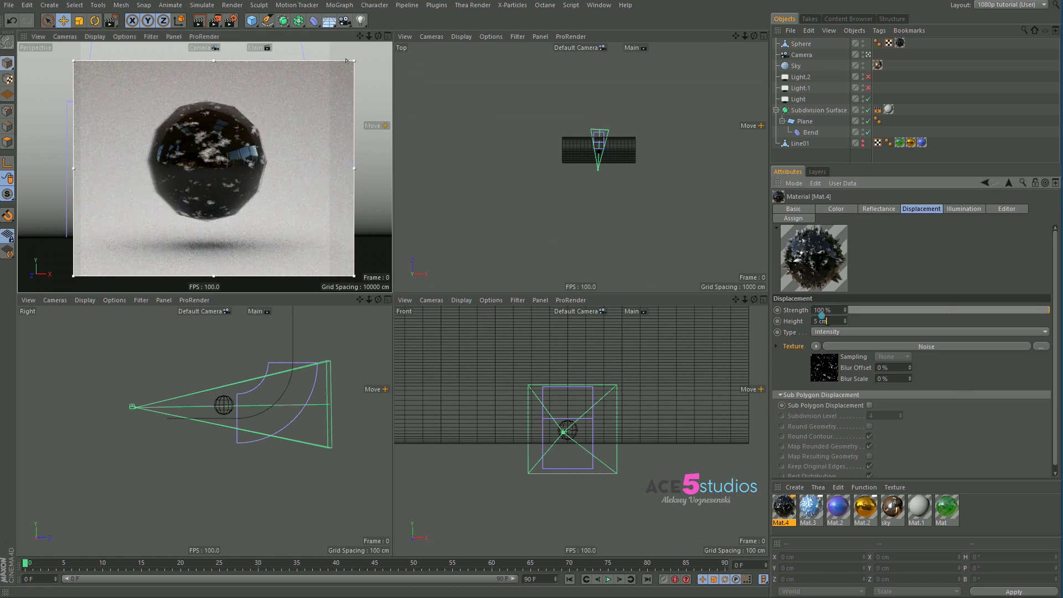
click(822, 321)
text(50)
key(Return)
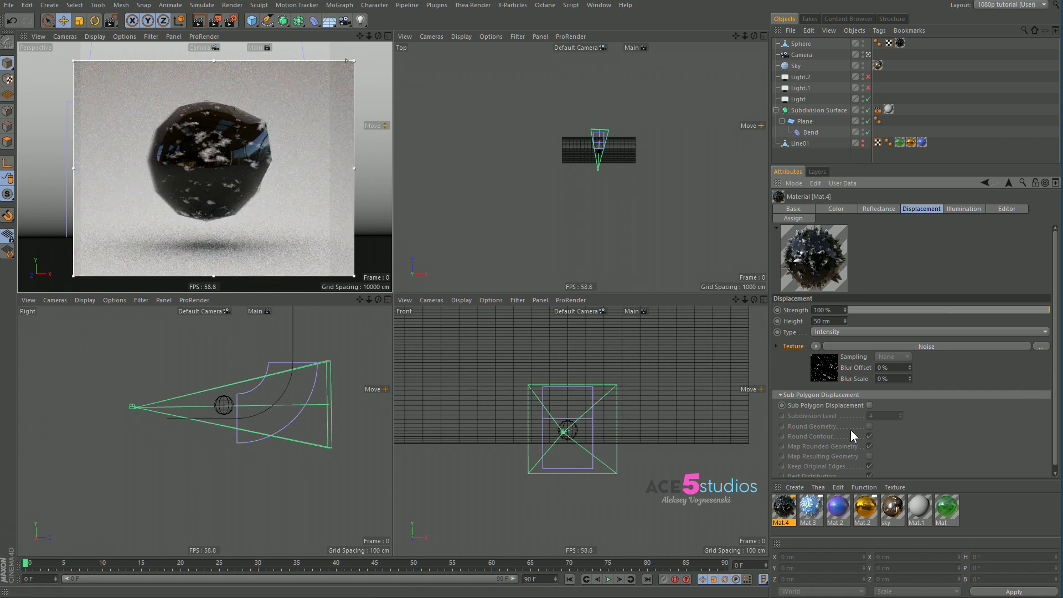
Step: Enable Sub Polygon Displacement with Round Geometry and set the subdivision level to 5
click(868, 406)
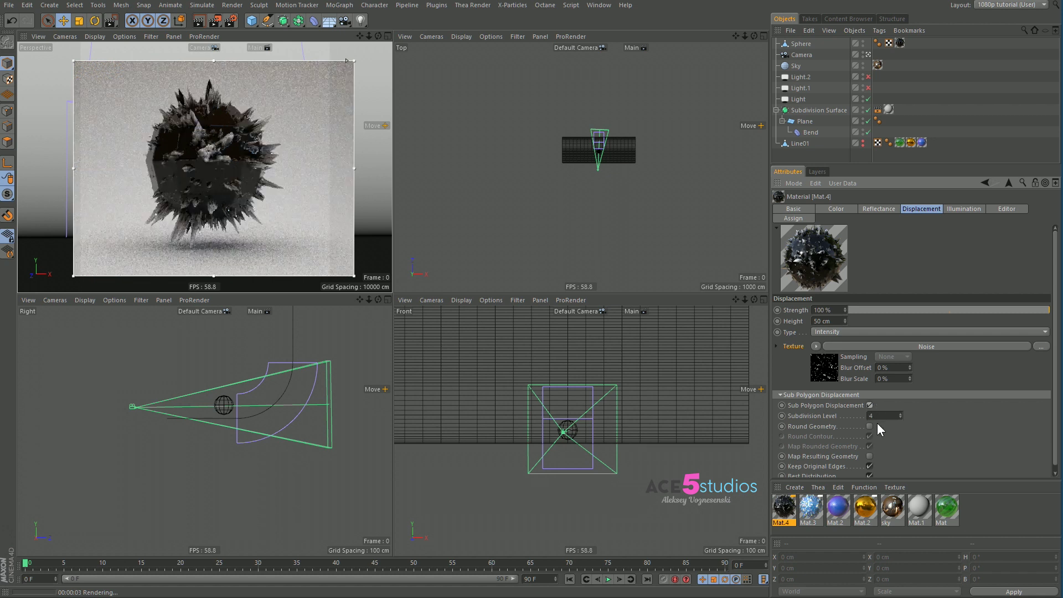
click(869, 426)
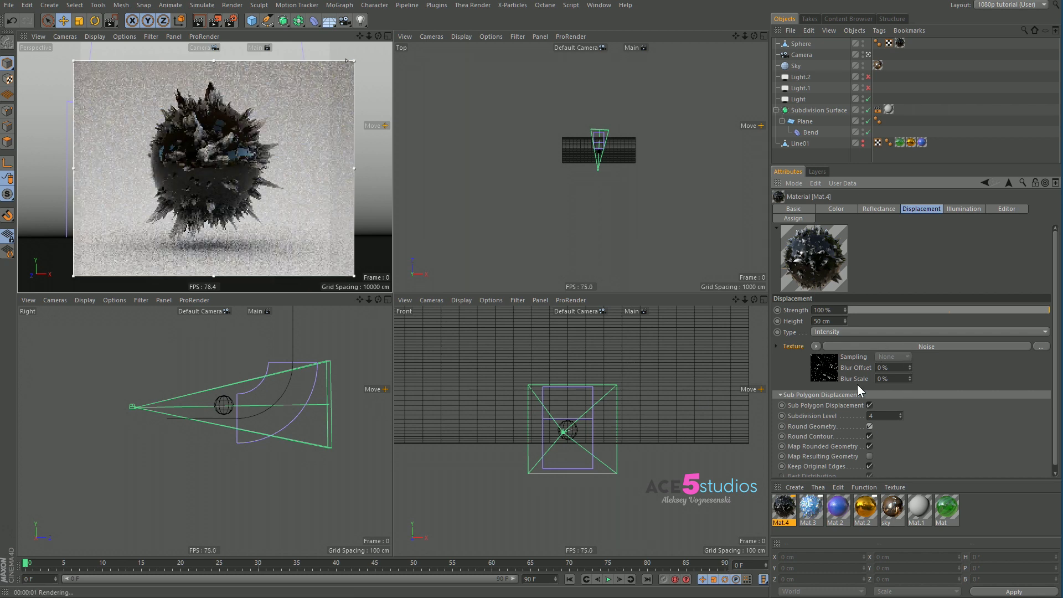
double_click(892, 416)
text(5)
key(Return)
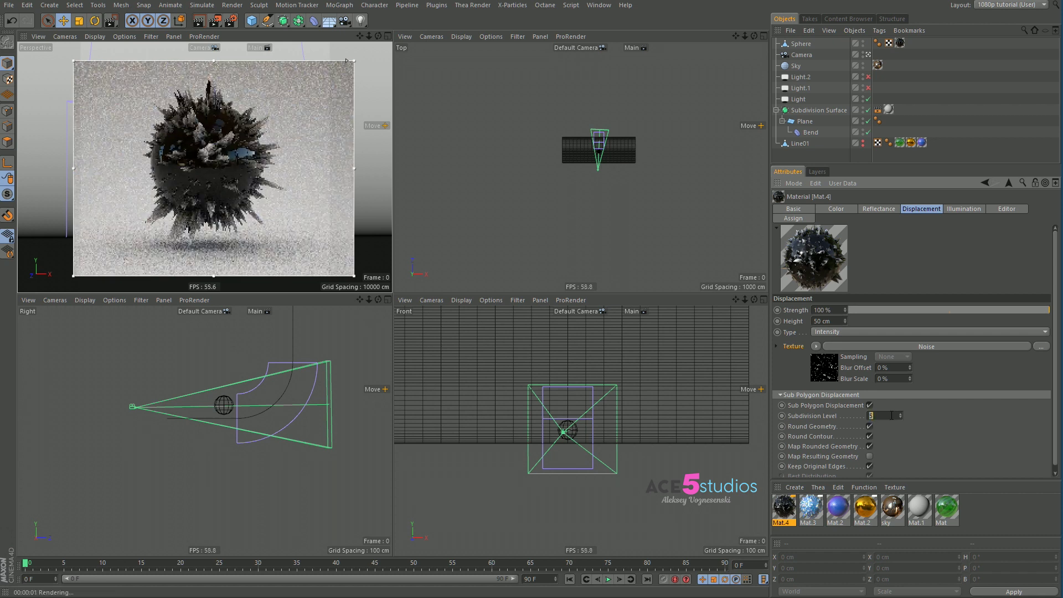
Step: Set the displacement height to 55 cm
double_click(825, 321)
text(55)
key(Return)
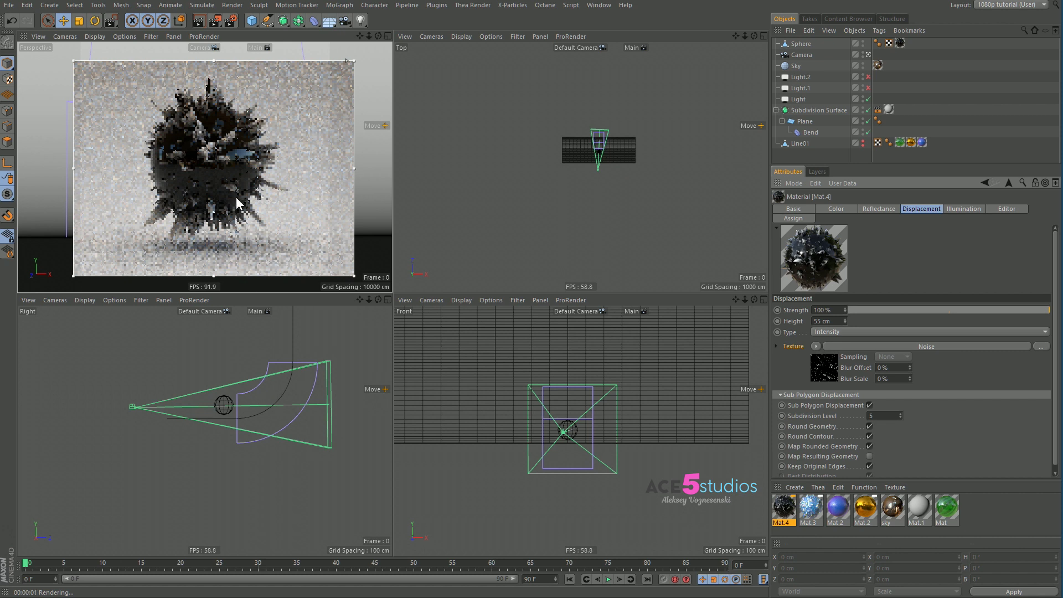
Step: Wrap the Color channel's Noise texture in a Layer shader and add a Colorize effect above the noise
click(839, 209)
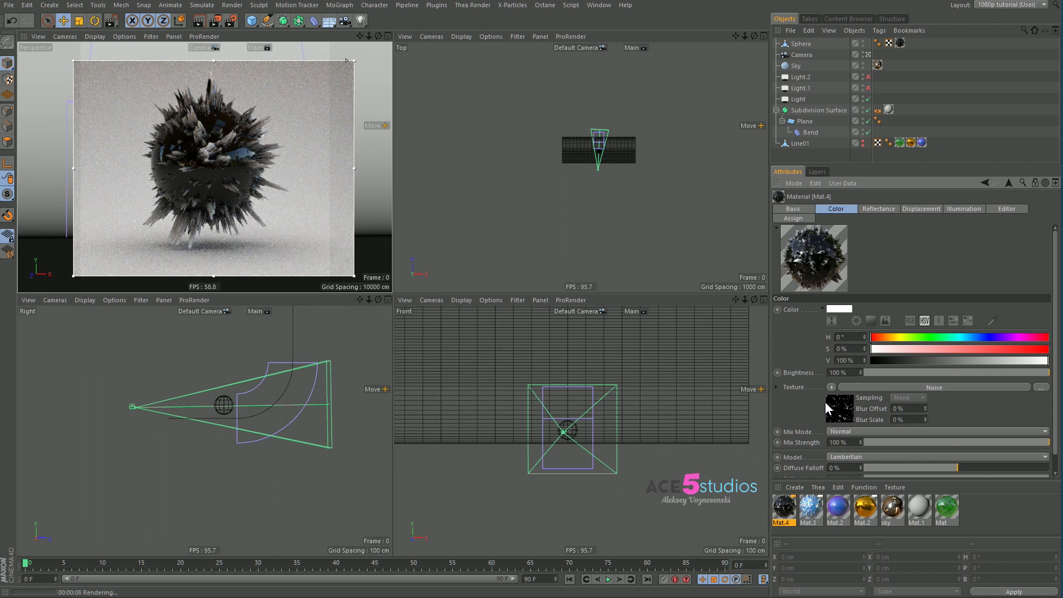
click(840, 404)
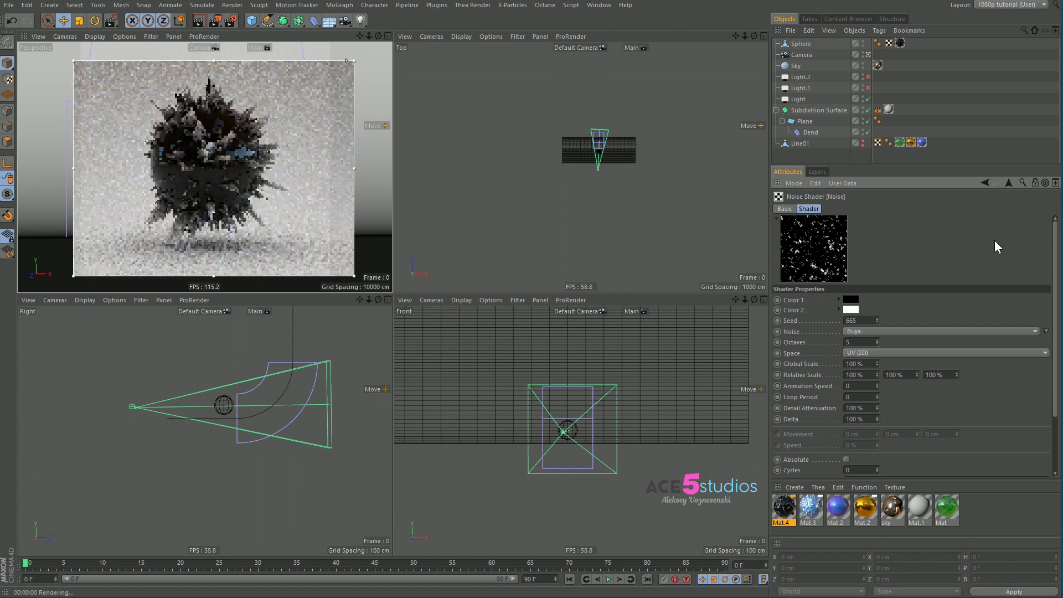
click(1009, 183)
click(833, 387)
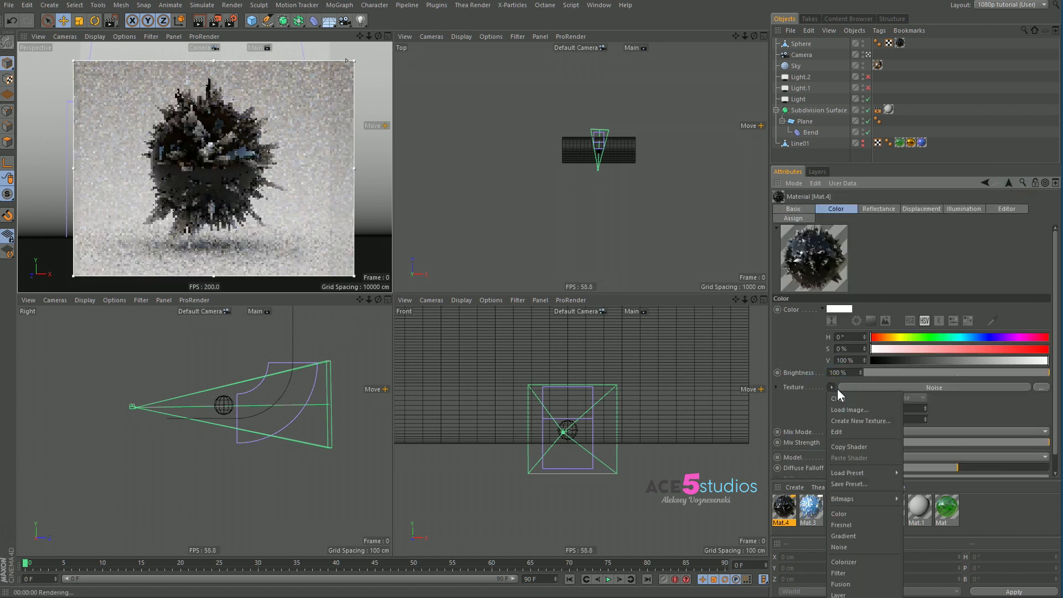
click(847, 593)
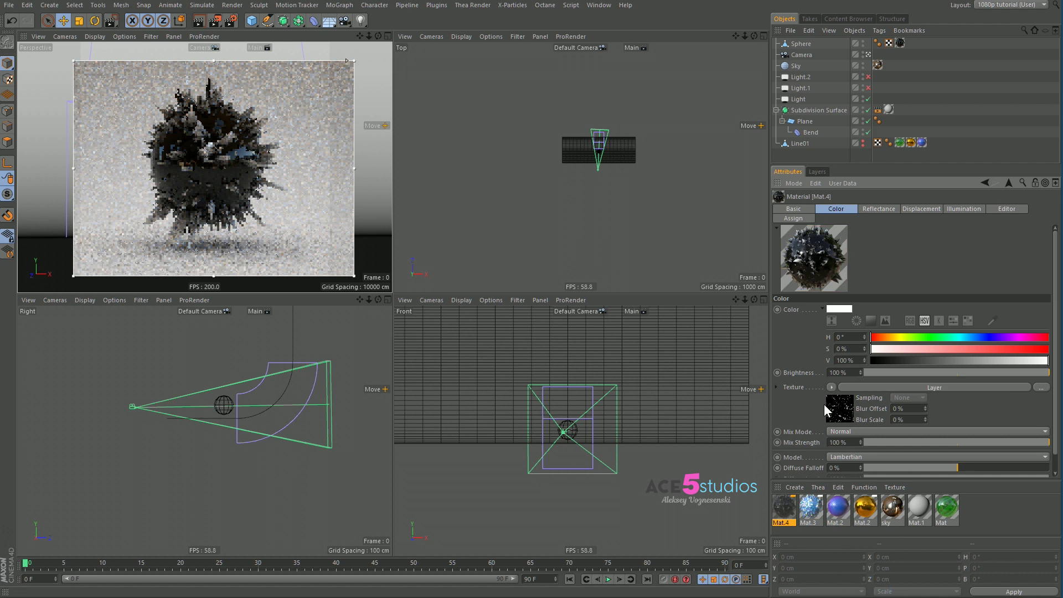
click(843, 401)
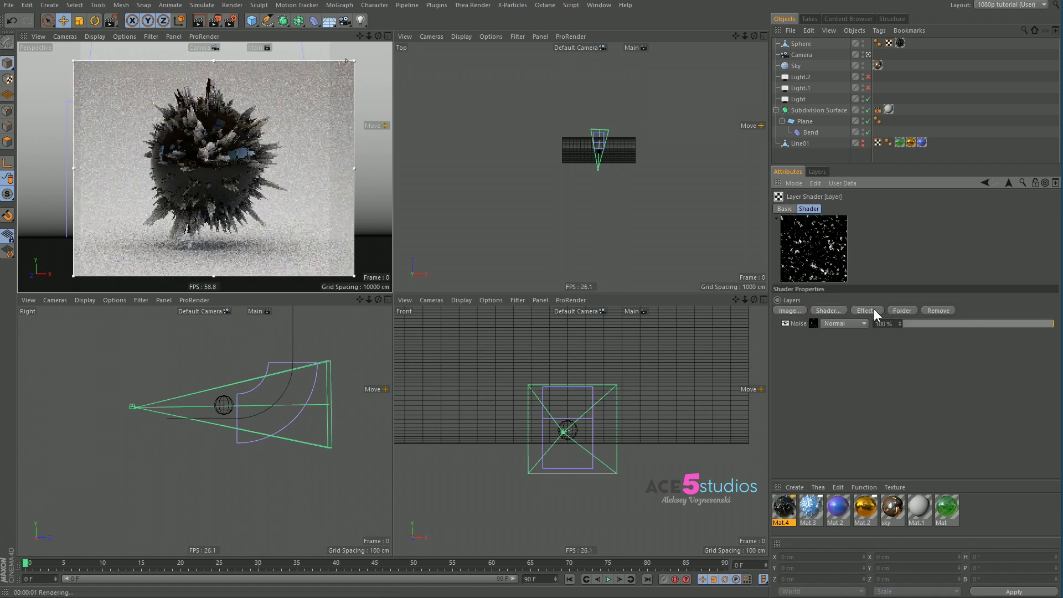
click(874, 309)
click(915, 343)
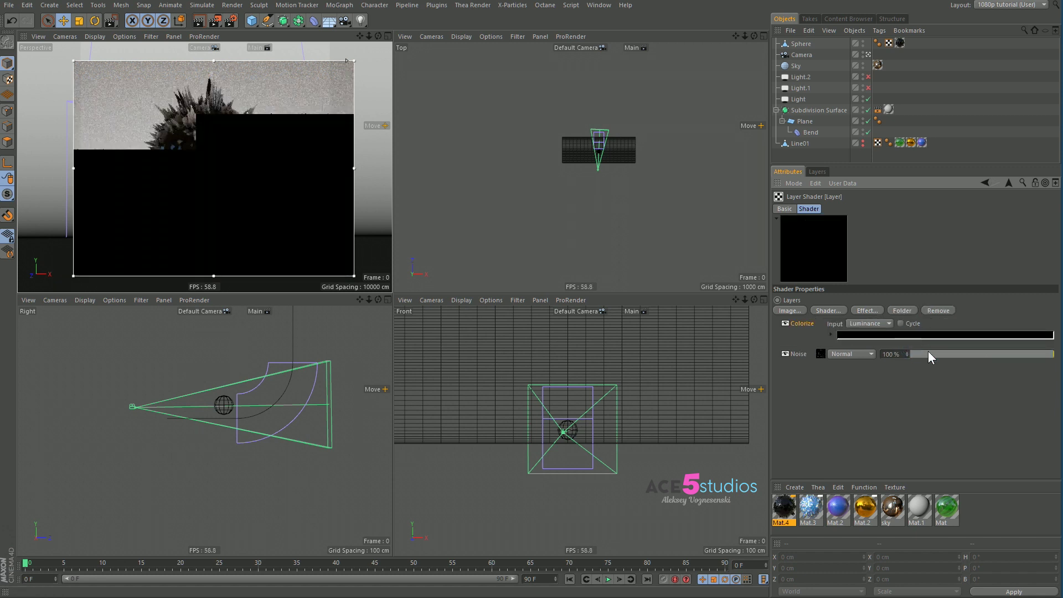
Step: Expand the Colorize gradient and set its end knot to magenta with H 310°, S 100% and V 100%
click(838, 344)
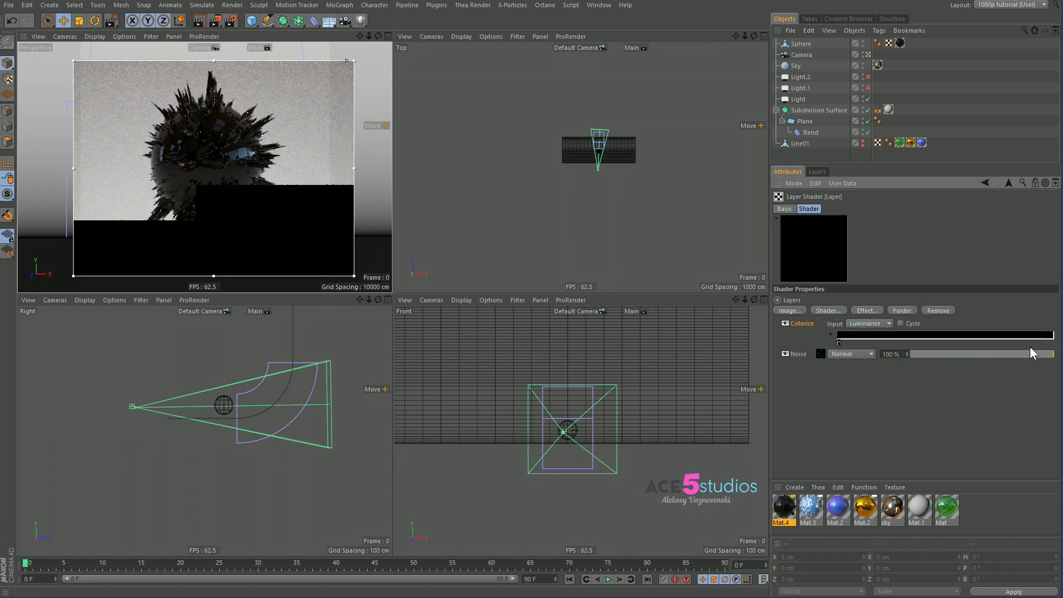
click(831, 334)
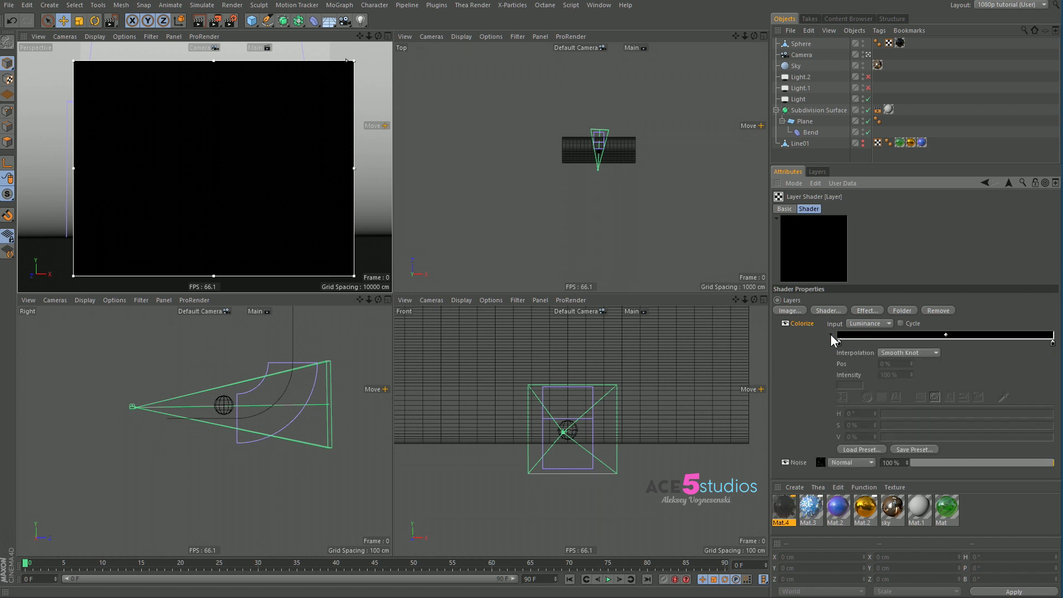
click(1052, 343)
click(1021, 413)
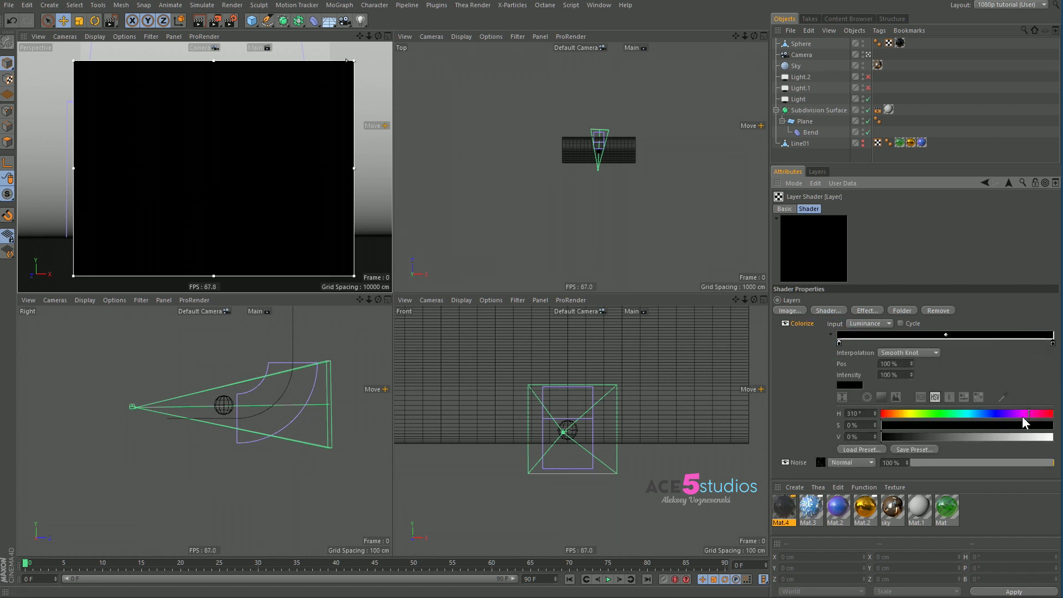
click(1050, 425)
click(1050, 437)
click(1030, 414)
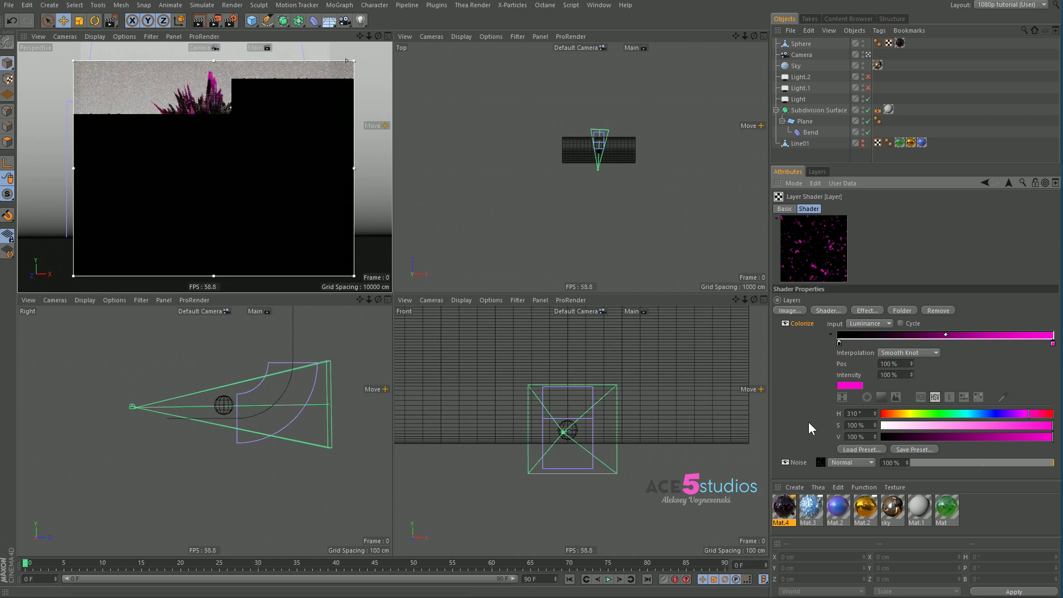
Step: Add a green knot (H 115°, S 100%, V 97%) near the gradient's middle and move the magenta knot to about 75%
click(945, 343)
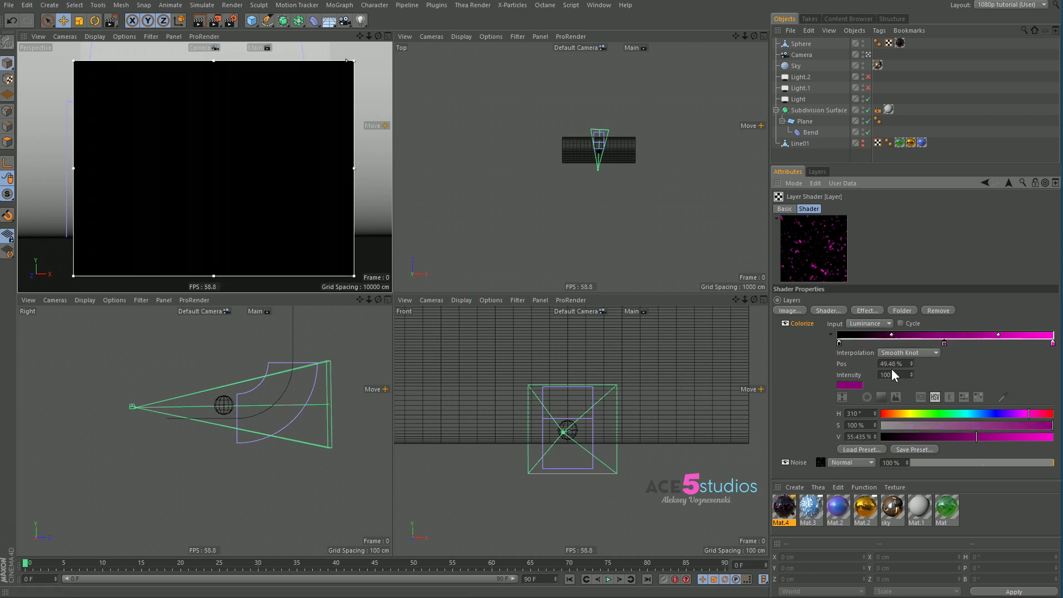
click(819, 461)
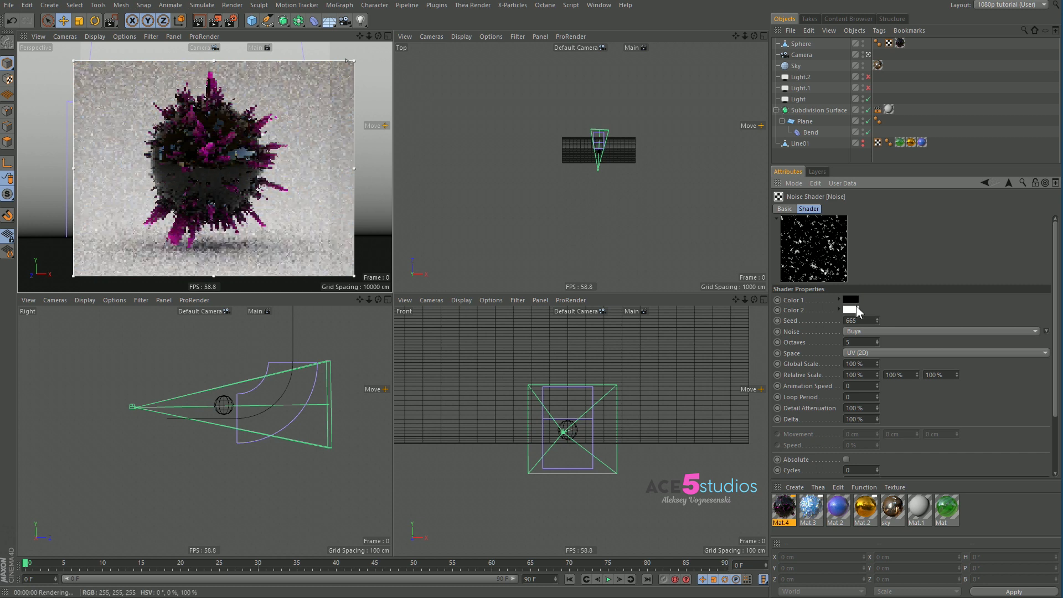
click(1008, 184)
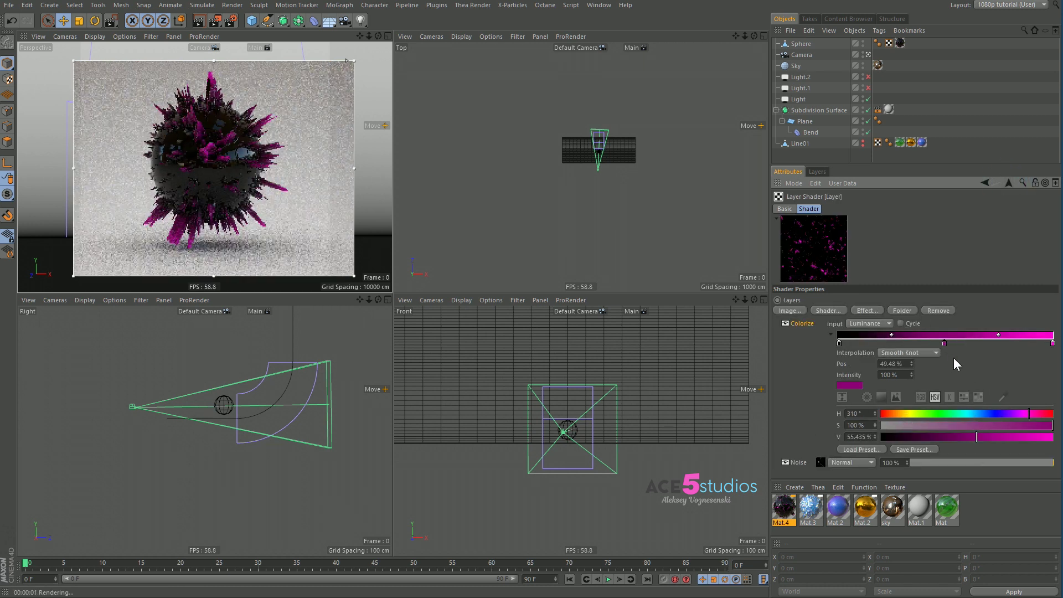
drag(959, 416, 936, 415)
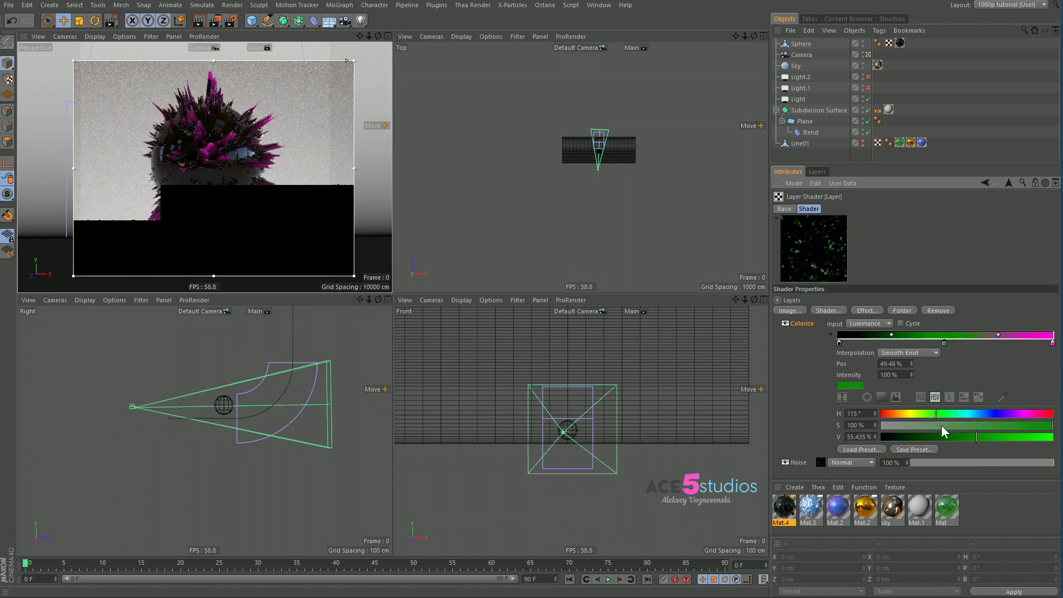
drag(986, 437, 1048, 438)
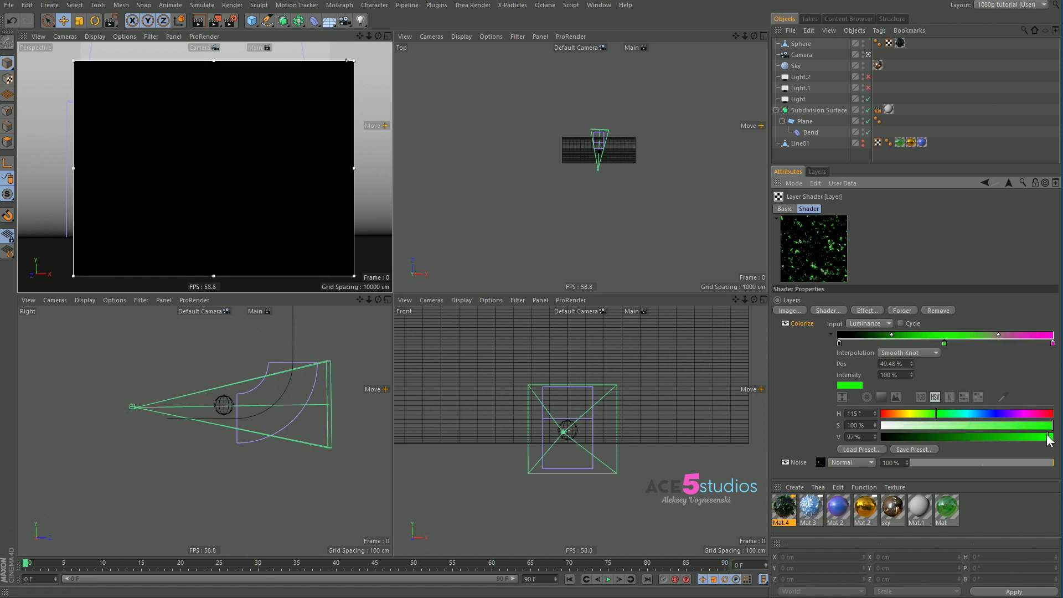
drag(1052, 343, 999, 351)
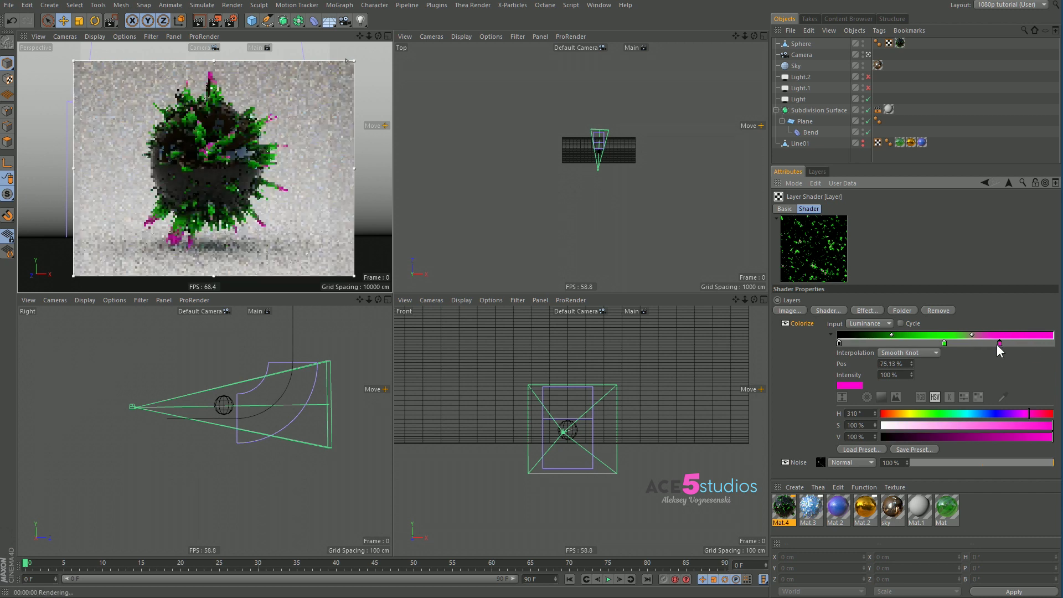
Step: Recolor the gradient's starting knot dark blue with H 230°, S 79% and V 51%
click(839, 343)
click(991, 413)
click(1051, 437)
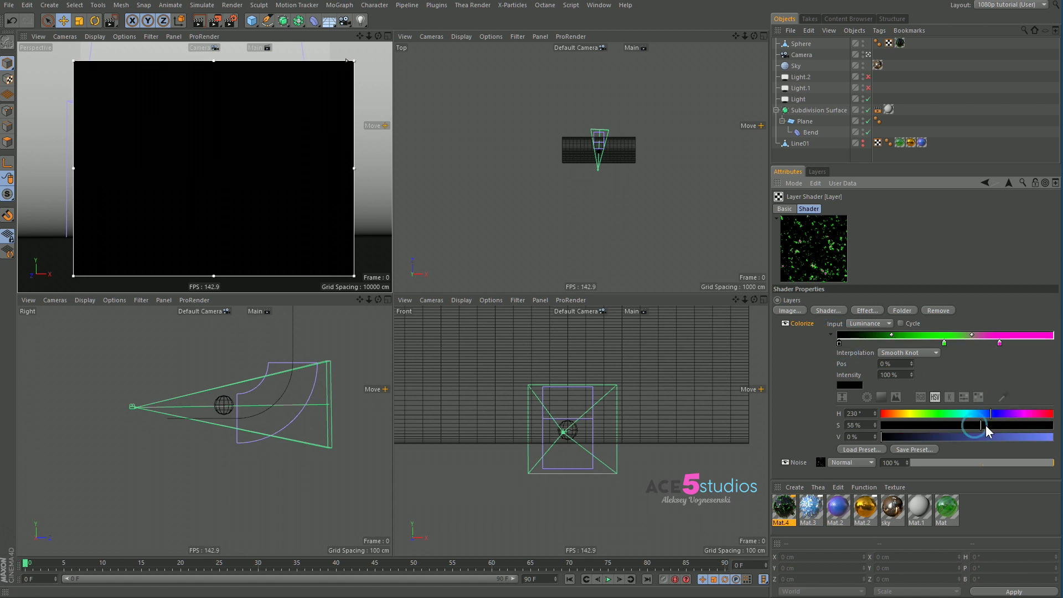
click(980, 425)
click(968, 437)
click(1016, 425)
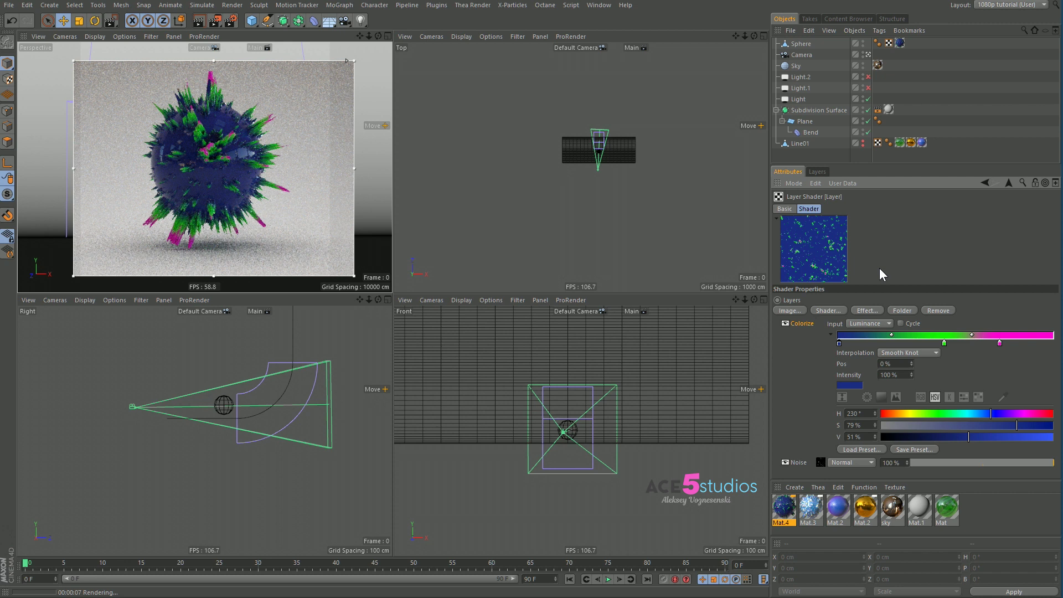
Step: Maximize the perspective view and lower the layered color noise's contrast to 10%, returning to the Layer shader
click(1008, 183)
click(838, 407)
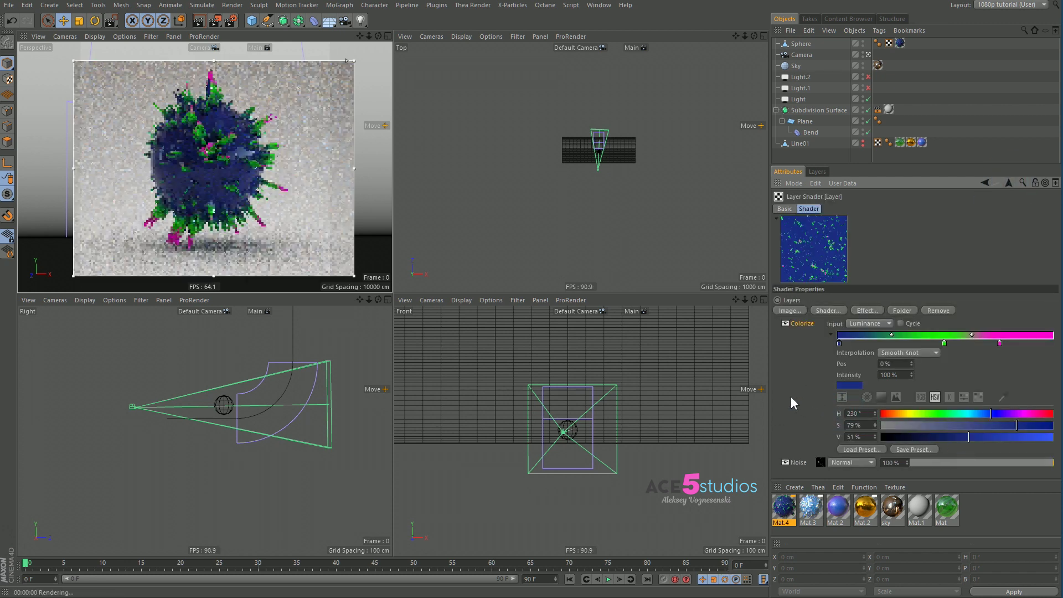
key(F1)
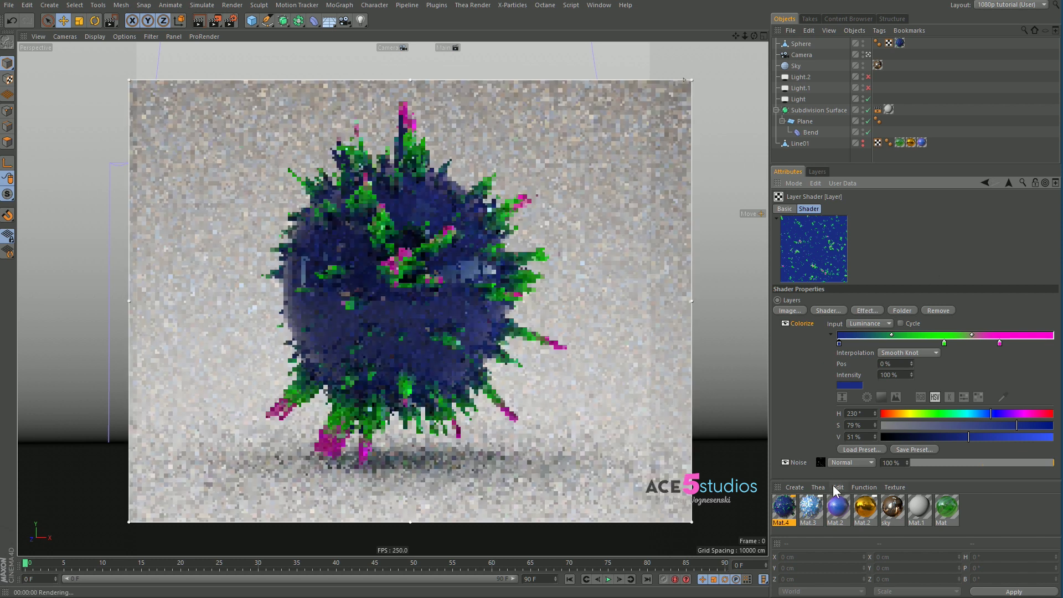
click(820, 462)
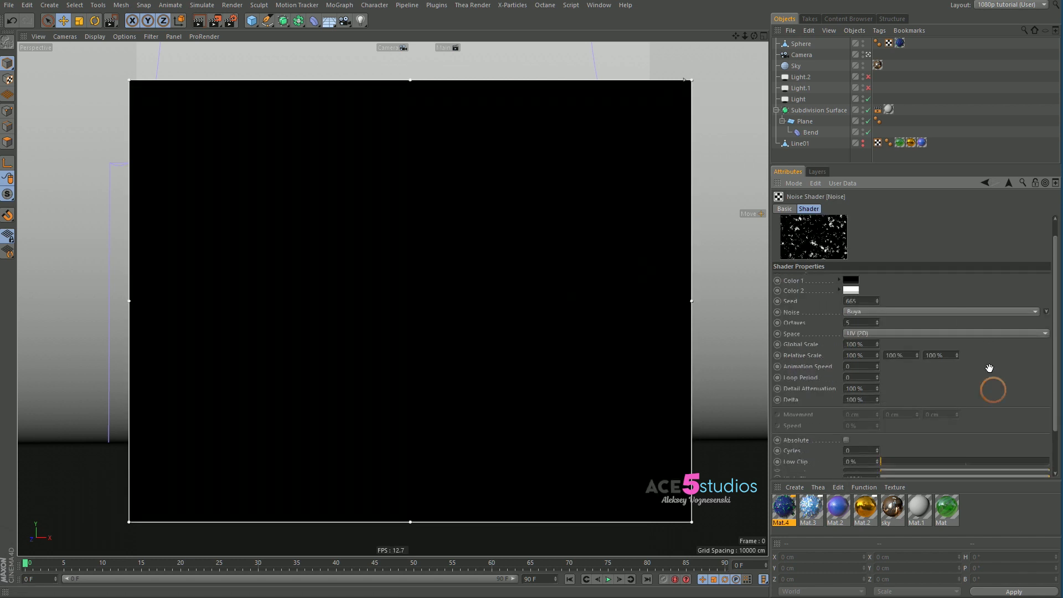
scroll(995, 256, down, 3)
drag(998, 441, 975, 441)
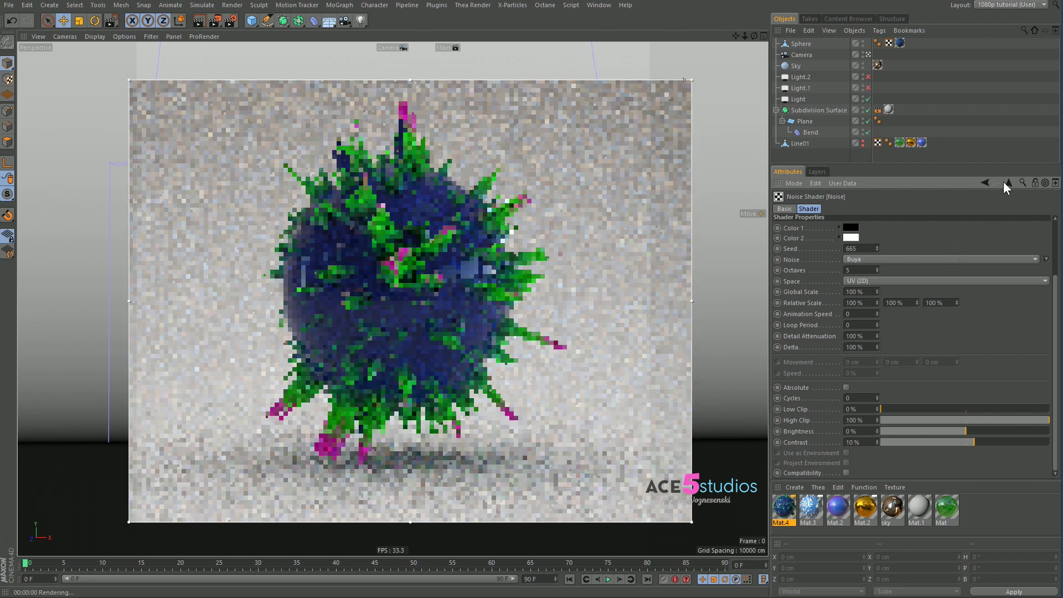
click(1004, 183)
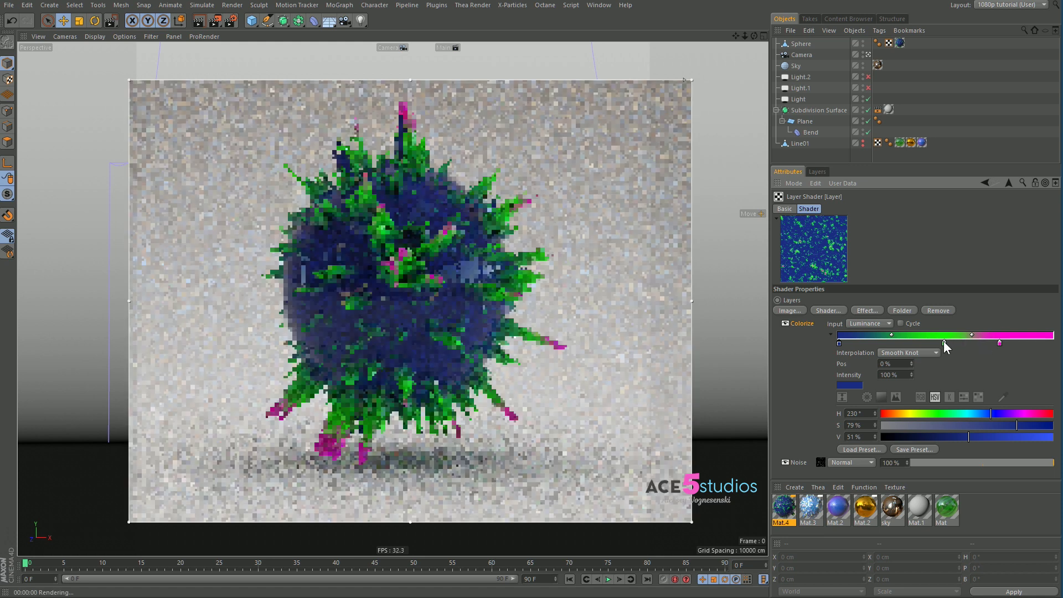
Step: Shift the green knot to about 40% and the magenta knot to about 63%, and recolor the starting knot to H 207°, S 100%, V 87%
drag(944, 342, 924, 342)
drag(1000, 343, 974, 345)
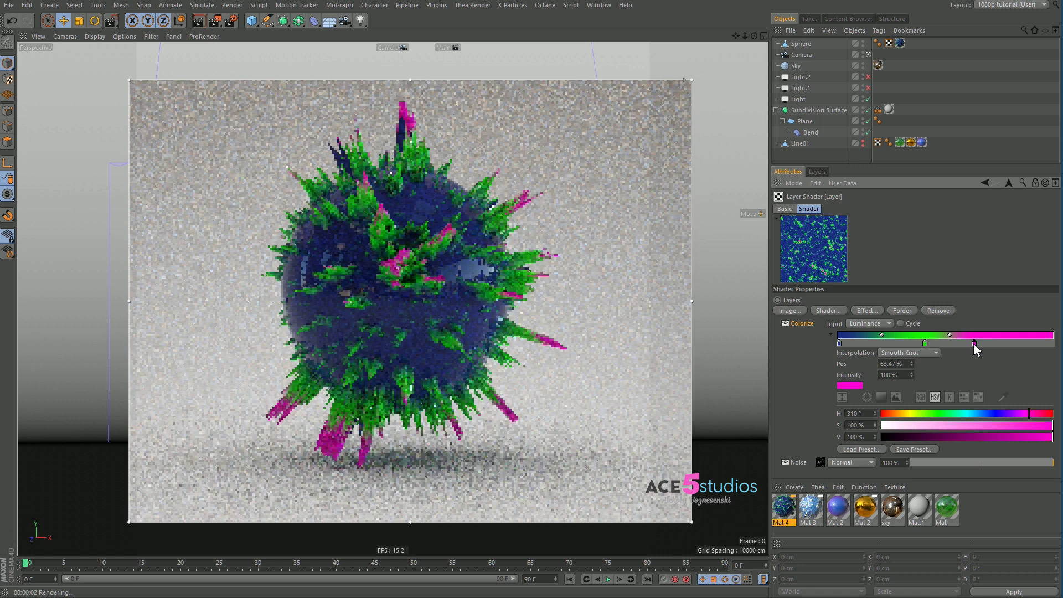
click(839, 343)
click(980, 414)
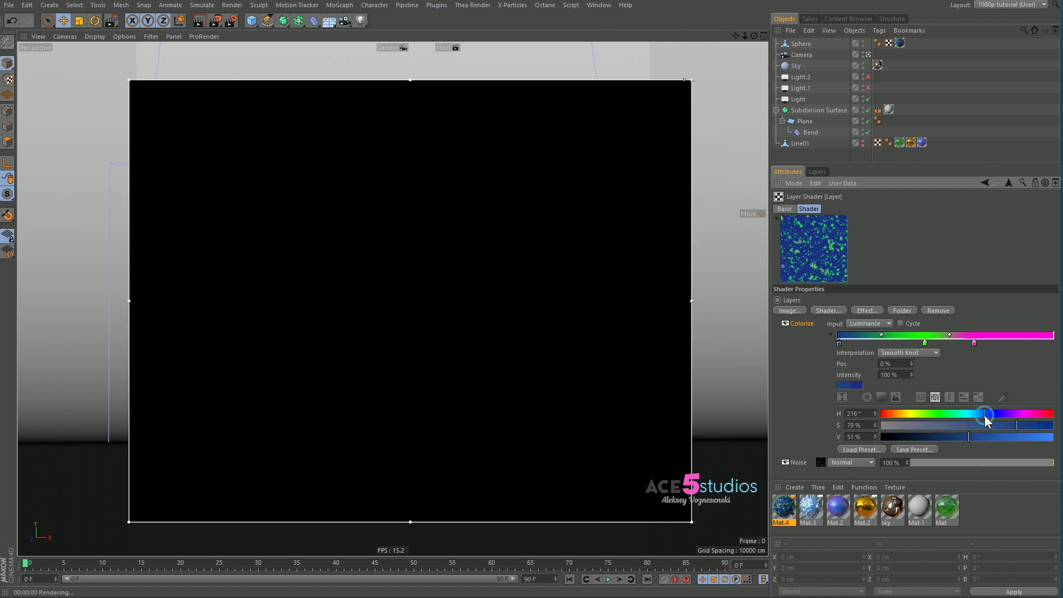
click(1000, 437)
drag(1039, 426, 1053, 425)
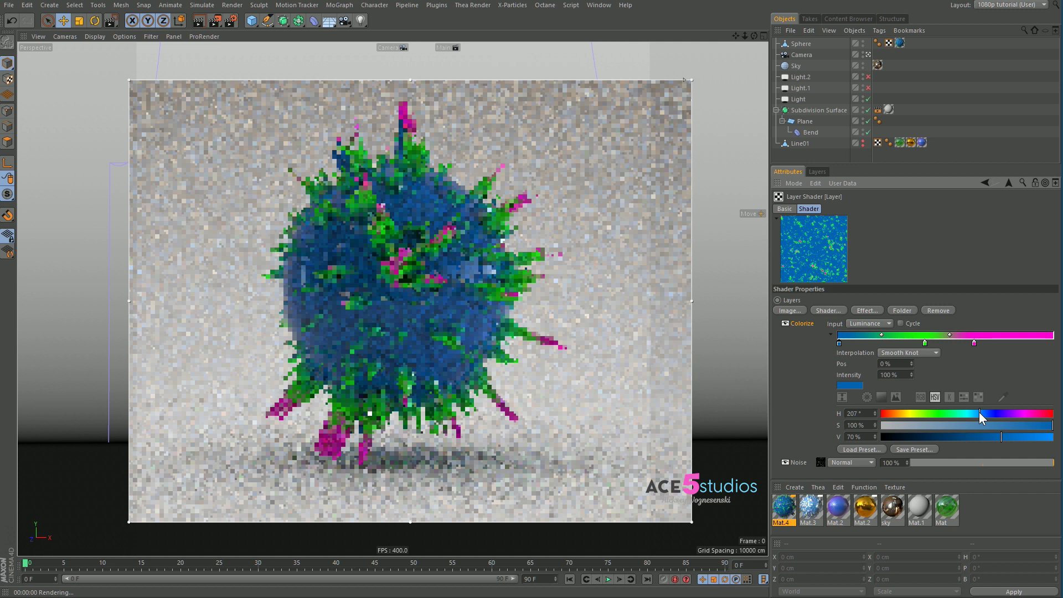
drag(1013, 437, 1031, 438)
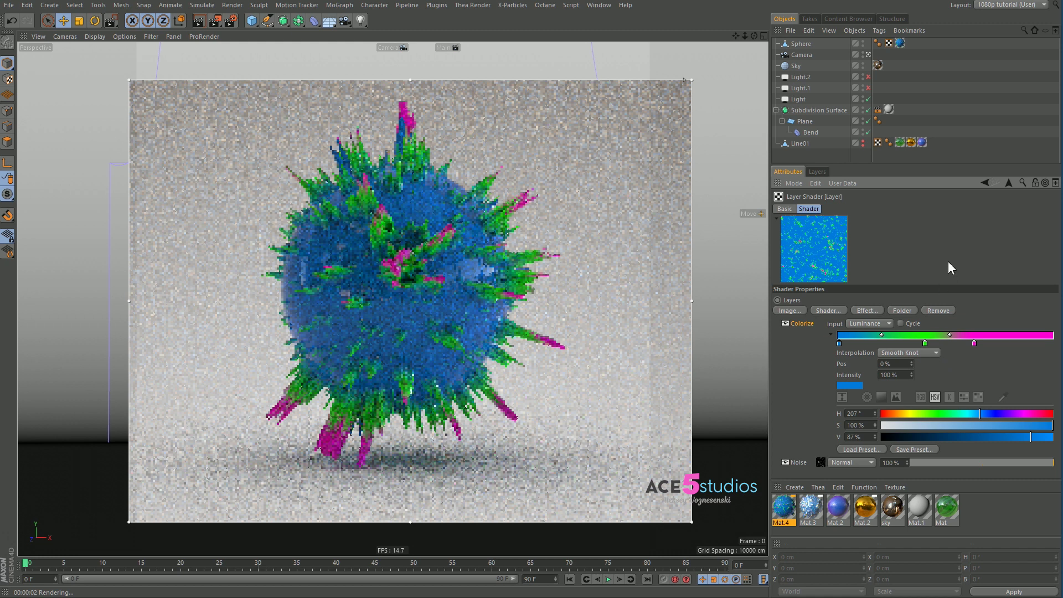
Step: Return to the material and copy the Noise texture from its Displacement channel
click(1007, 183)
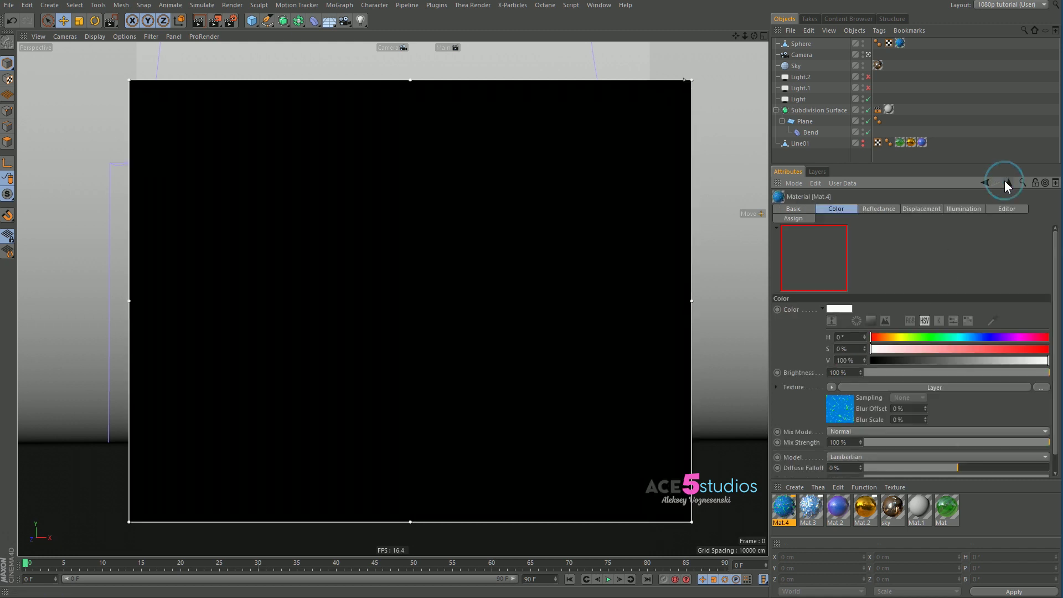
click(792, 209)
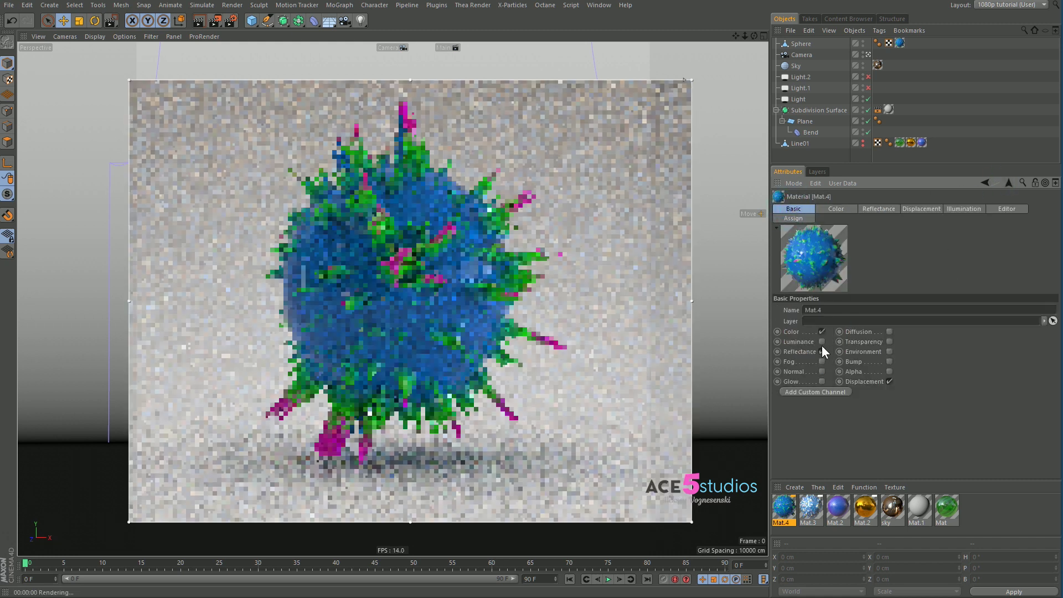
click(922, 208)
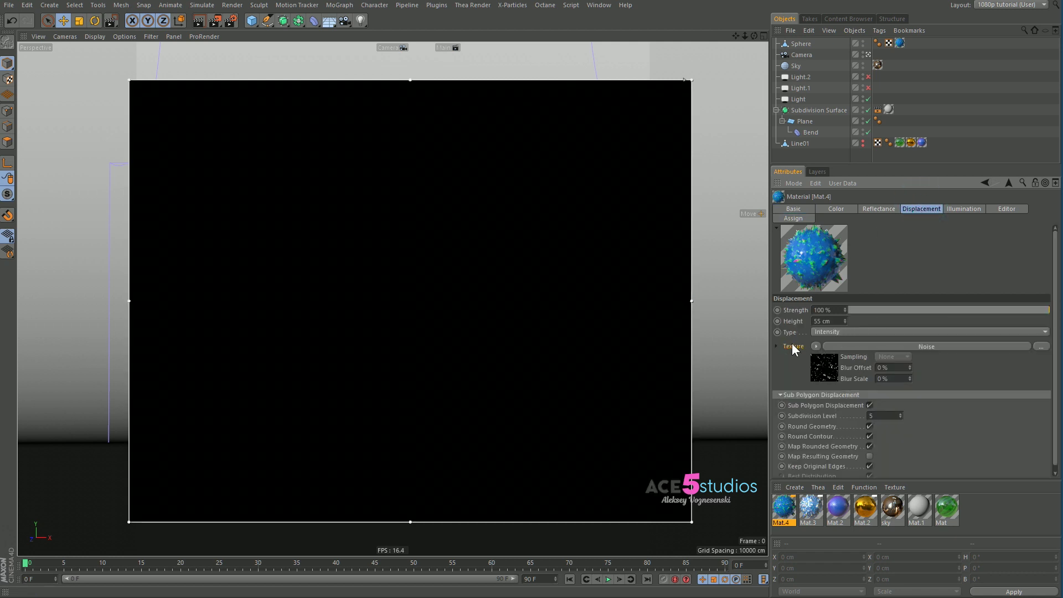
Step: Enable the material's Luminance channel and paste the copied Noise shader as its texture
click(804, 211)
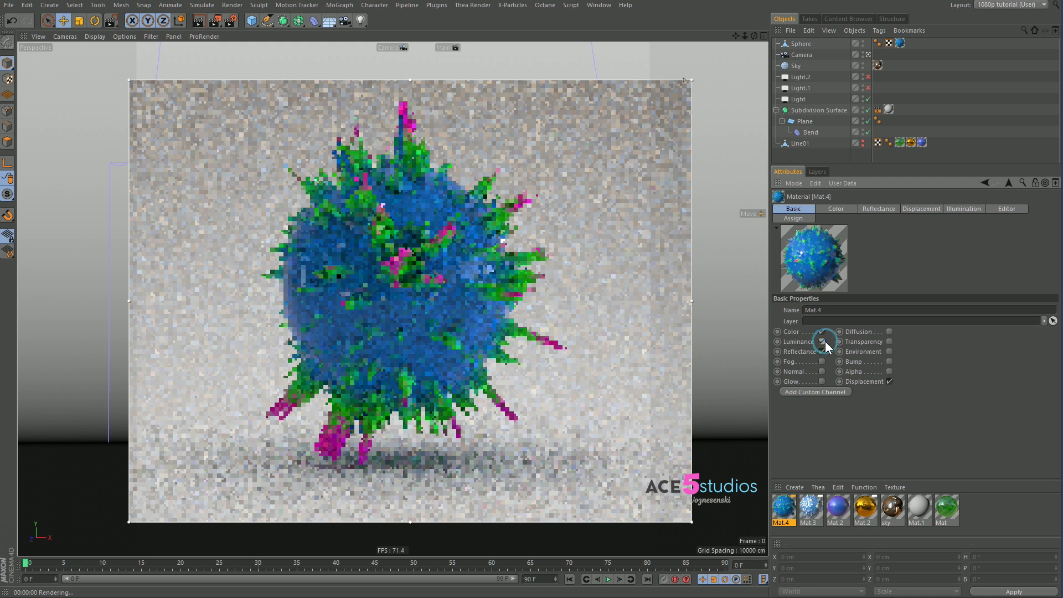
click(821, 342)
click(878, 209)
click(827, 387)
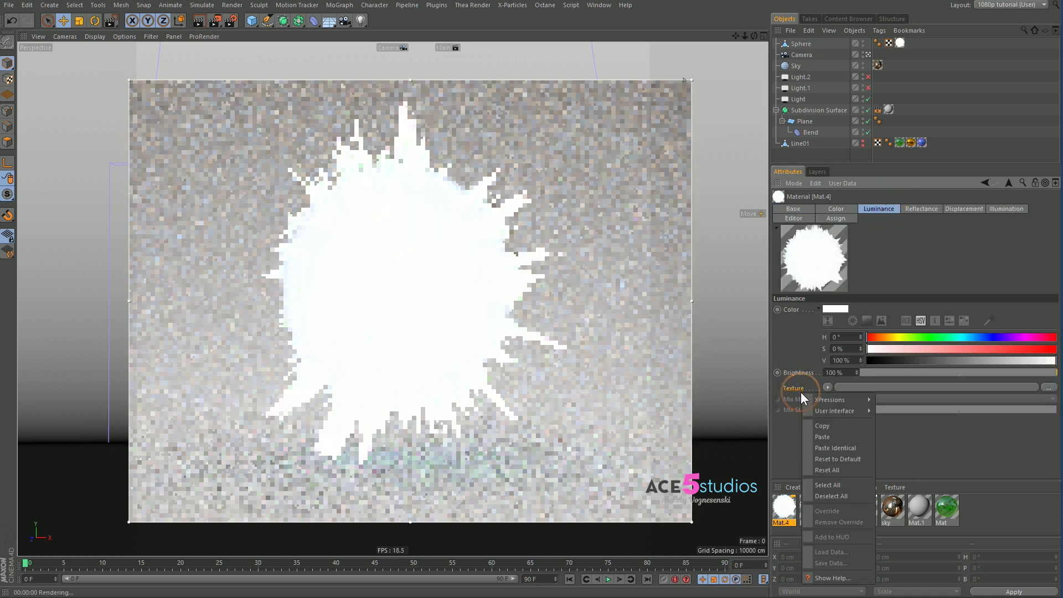
click(828, 440)
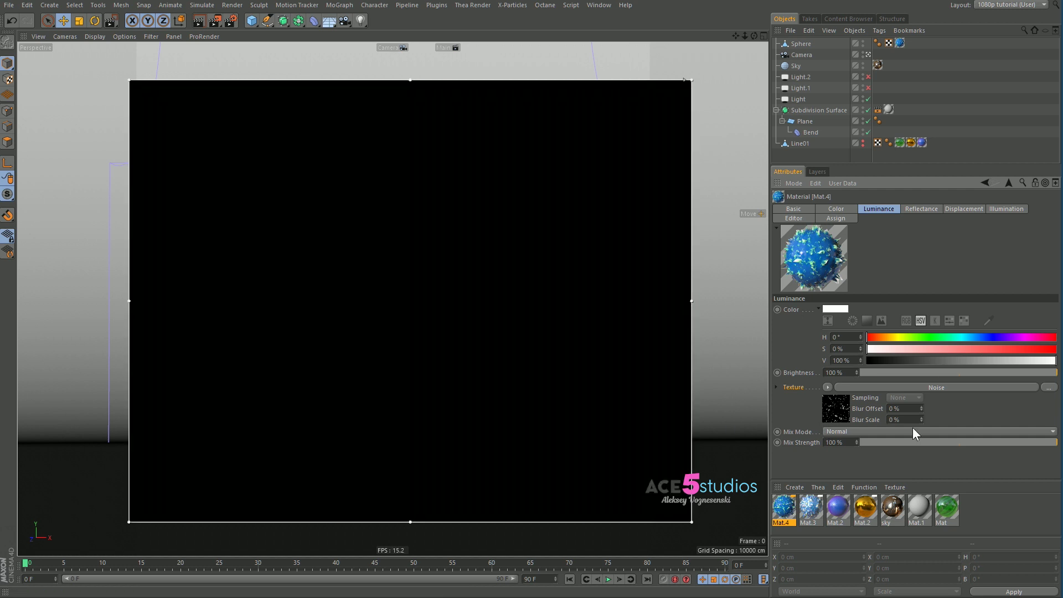
Step: Wrap the luminance Noise in a Layer shader and add a Colorize effect above the noise
click(835, 407)
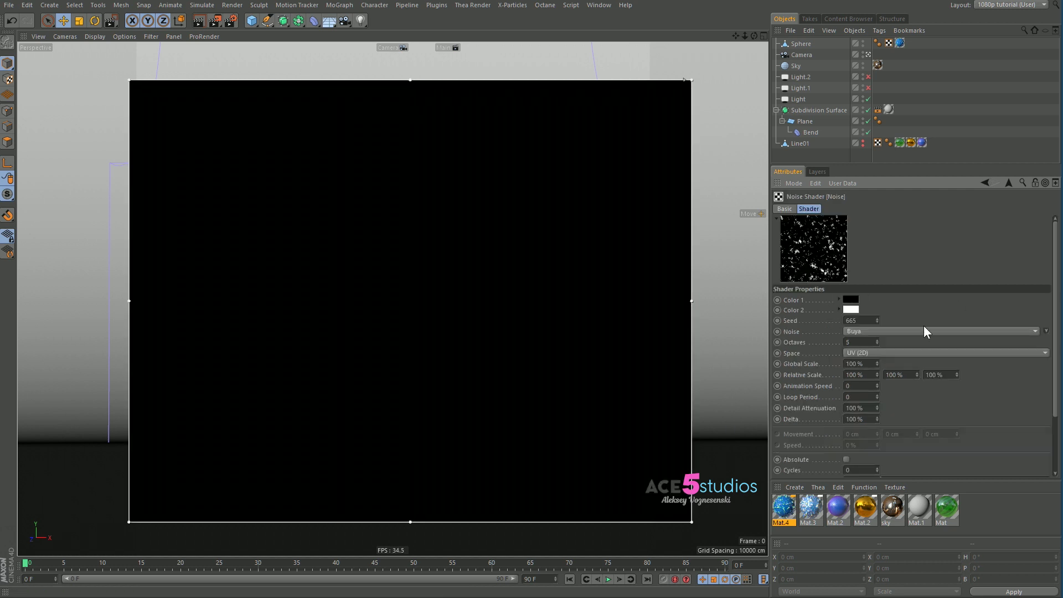
click(1009, 182)
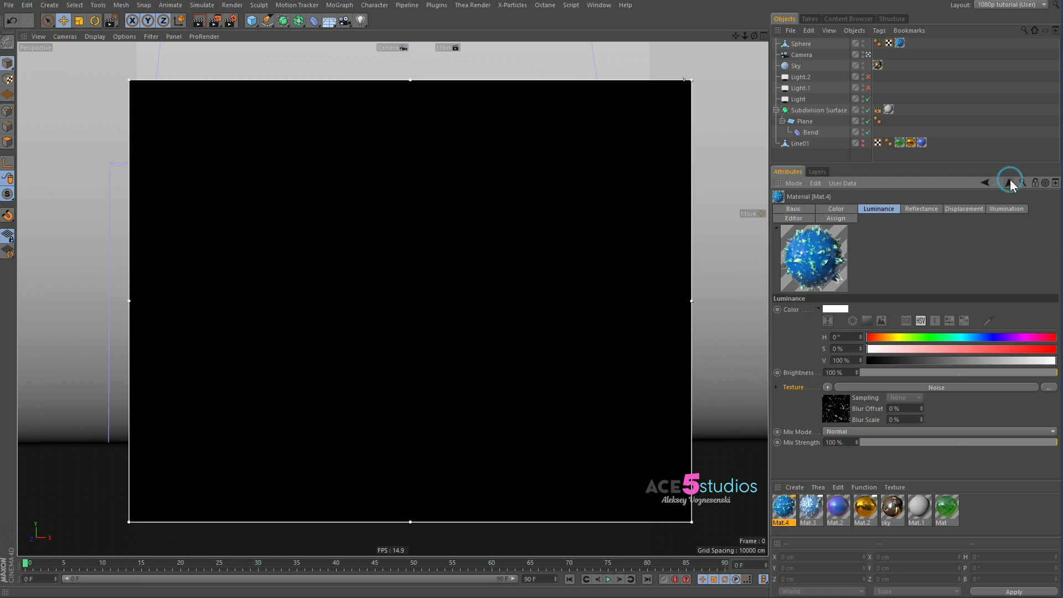
click(827, 387)
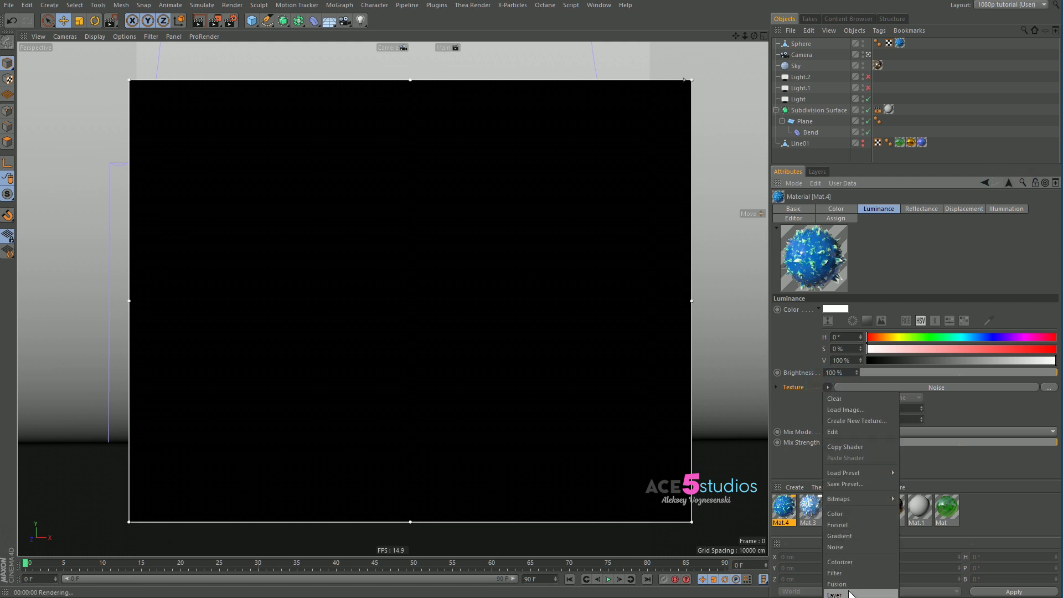
click(835, 594)
click(838, 405)
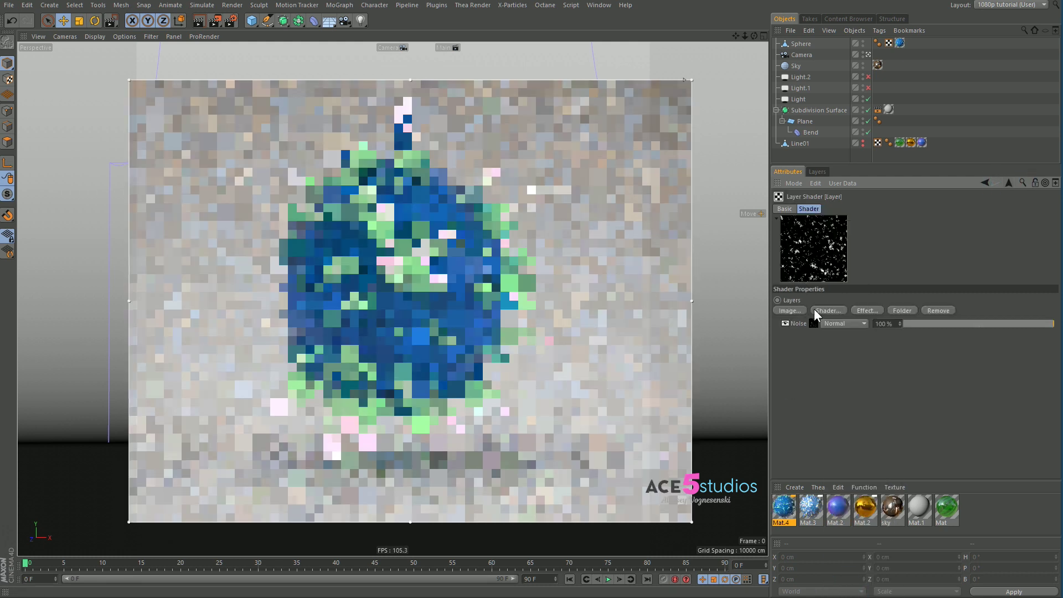
click(870, 309)
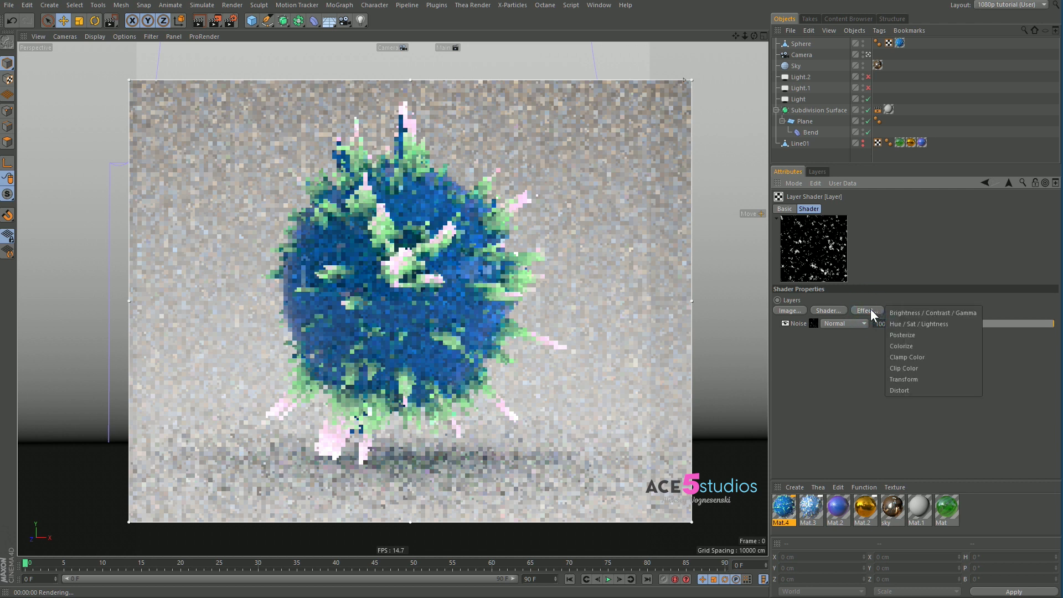
click(911, 344)
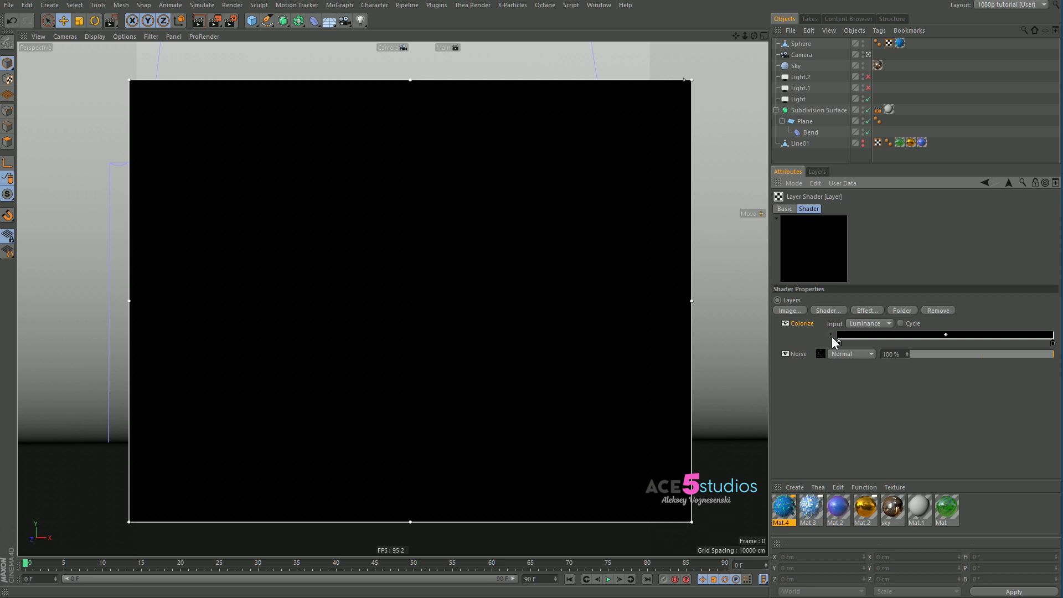
Step: Color the end knot of the new Colorize gradient cream with H 52°, S 19% and V 100%
click(1051, 343)
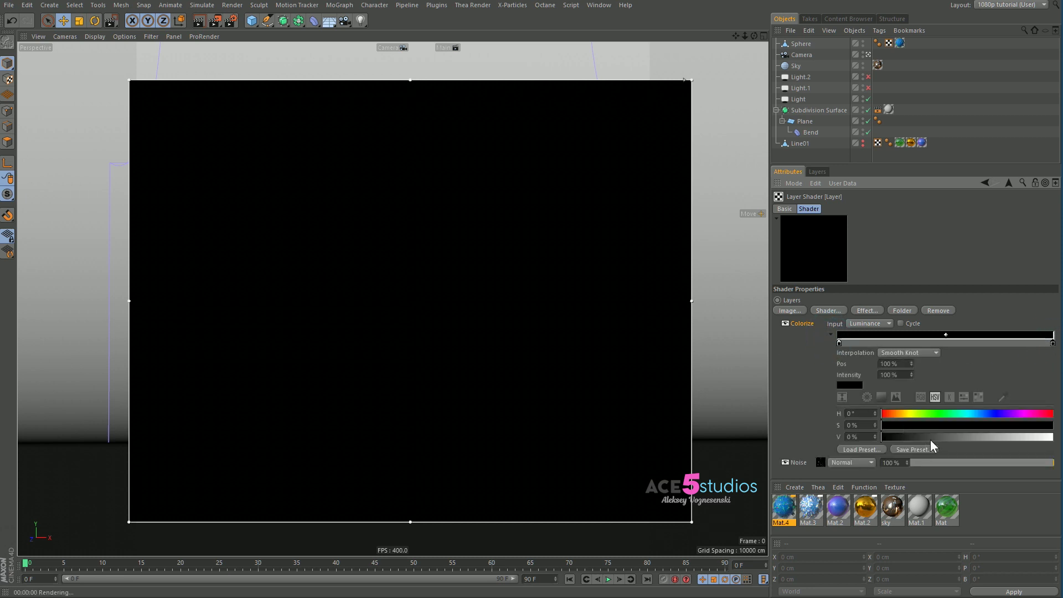
drag(930, 440, 1052, 437)
drag(891, 410, 913, 428)
click(897, 425)
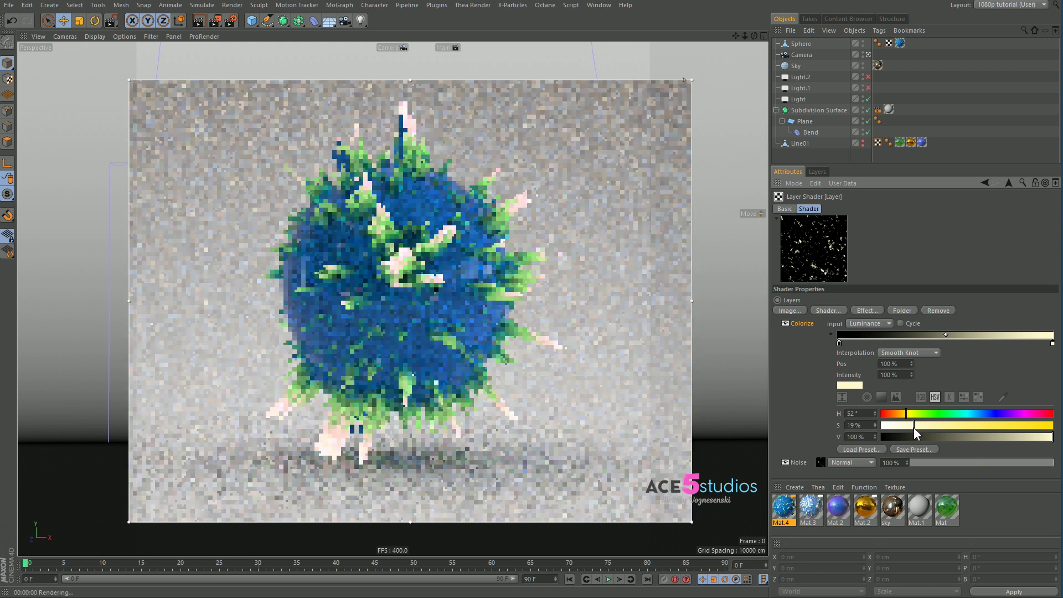
Step: Duplicate the cream knot to about 77% with S 41% and turn the gradient's end knot white
drag(1052, 344, 1003, 348)
click(1052, 343)
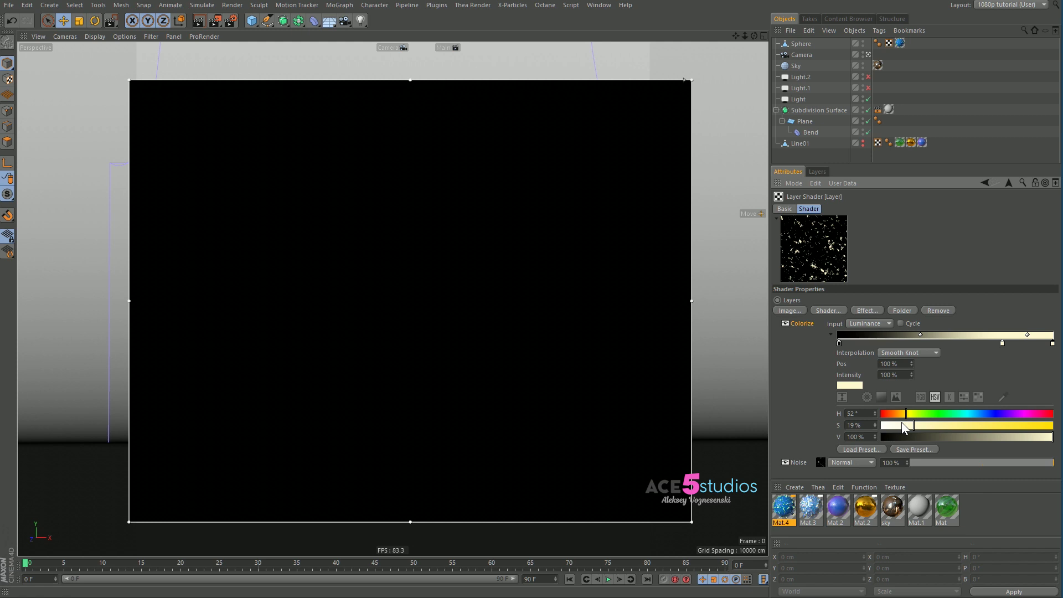
drag(875, 425, 952, 426)
click(1001, 344)
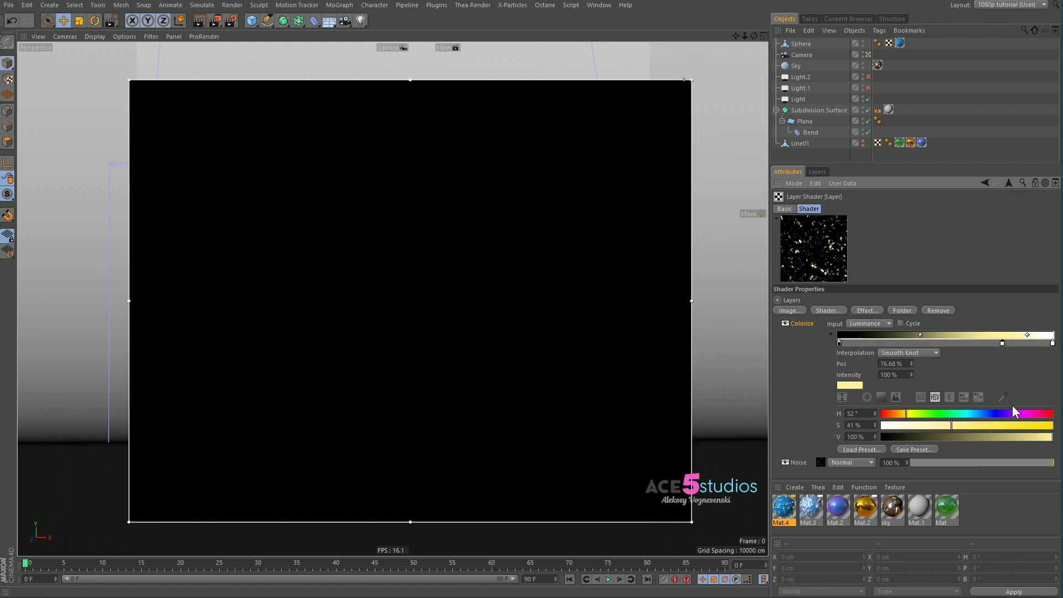
Step: Try a pink hue of 293° on the 77% knot, settle on yellow H 53°, and return to the material
click(1021, 414)
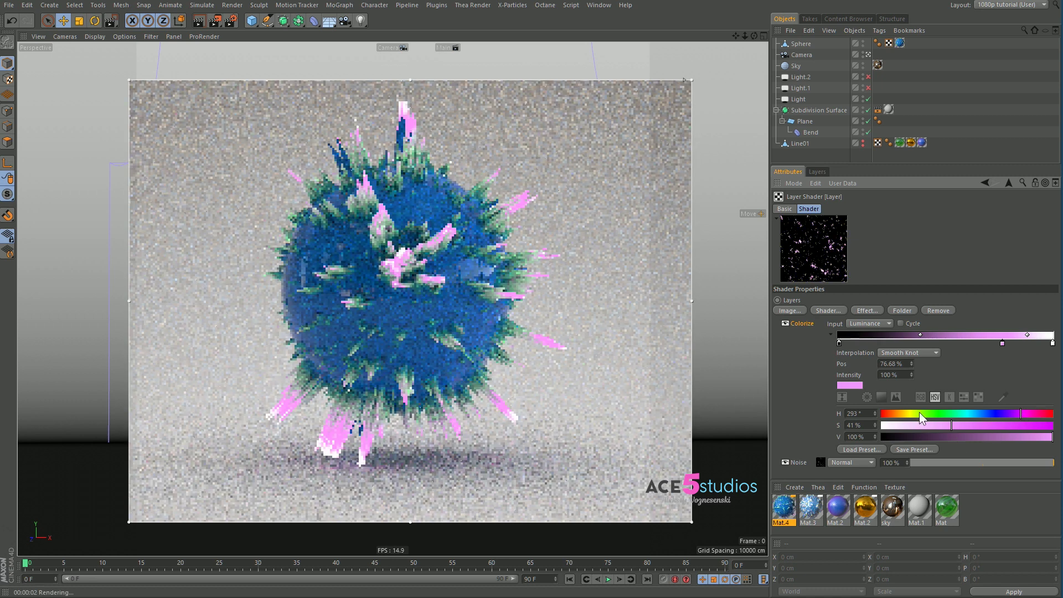
drag(919, 414, 907, 414)
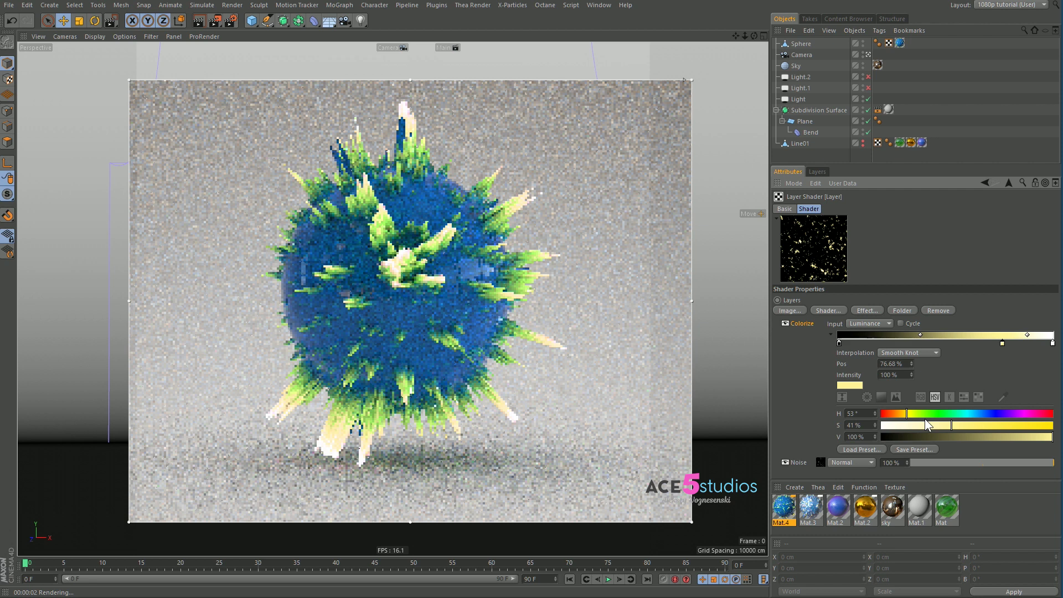
click(1008, 182)
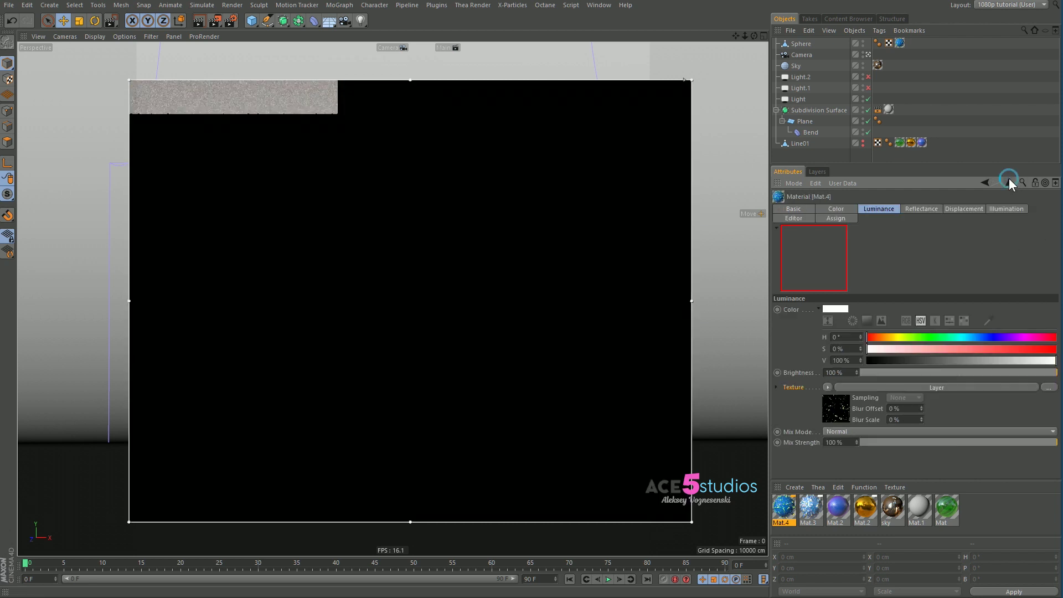
Step: Review the material's Reflectance, Luminance and Displacement channels, including the displacement Noise texture
click(905, 208)
click(884, 208)
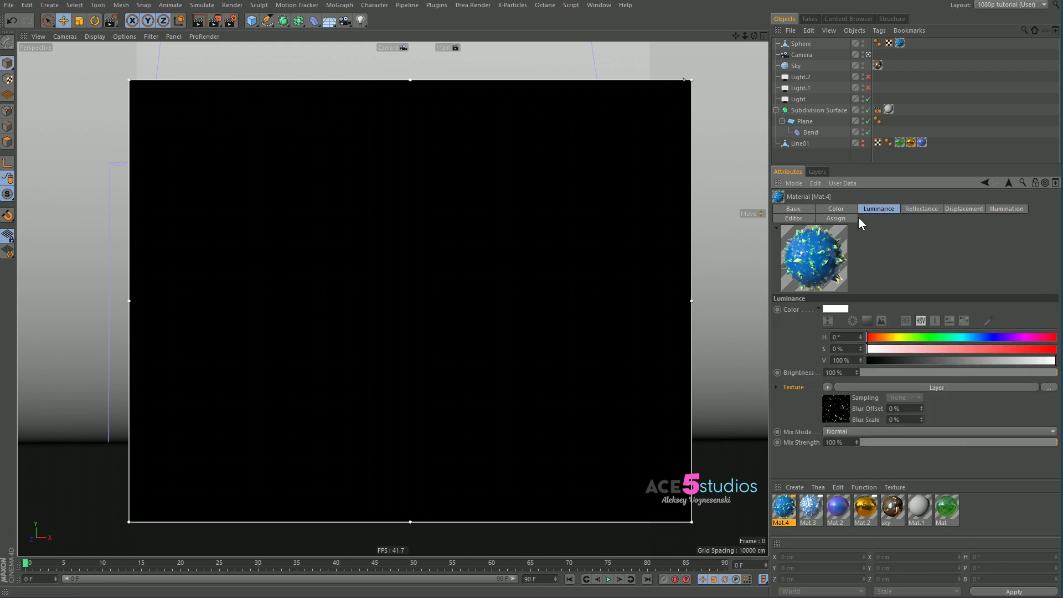
click(966, 209)
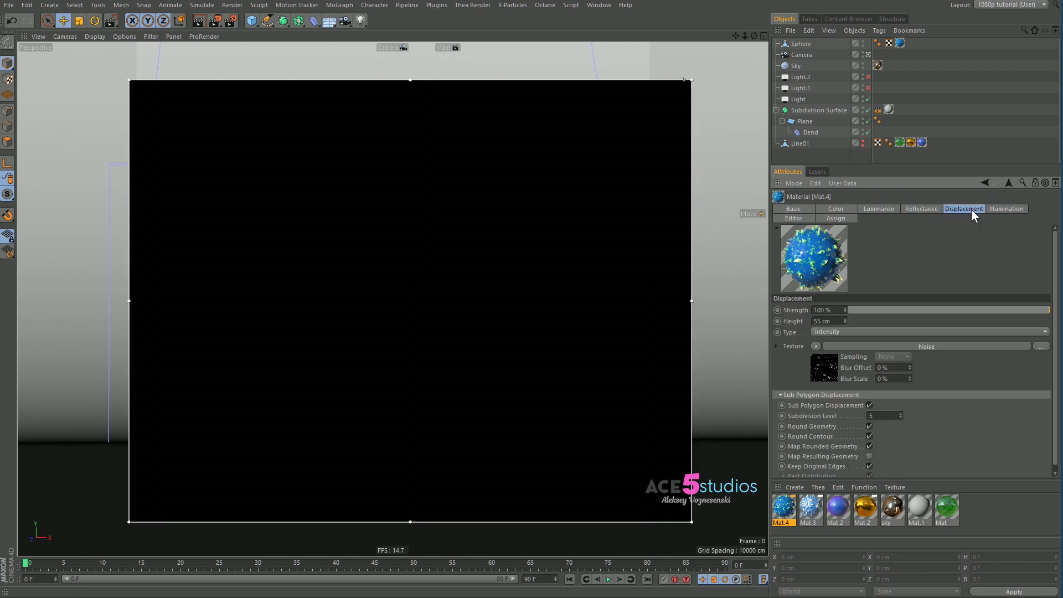
click(795, 344)
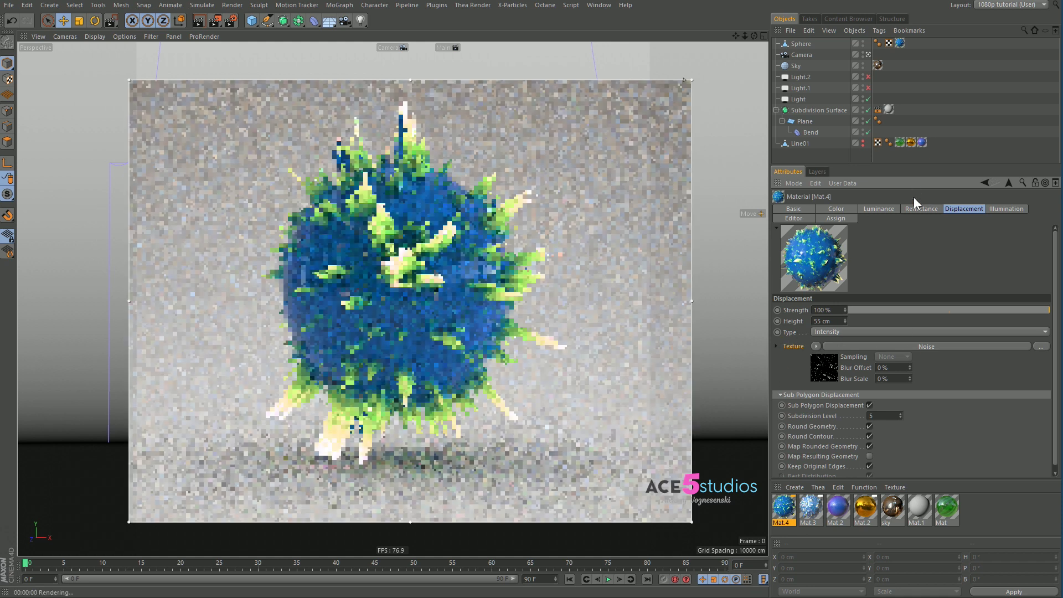
click(921, 209)
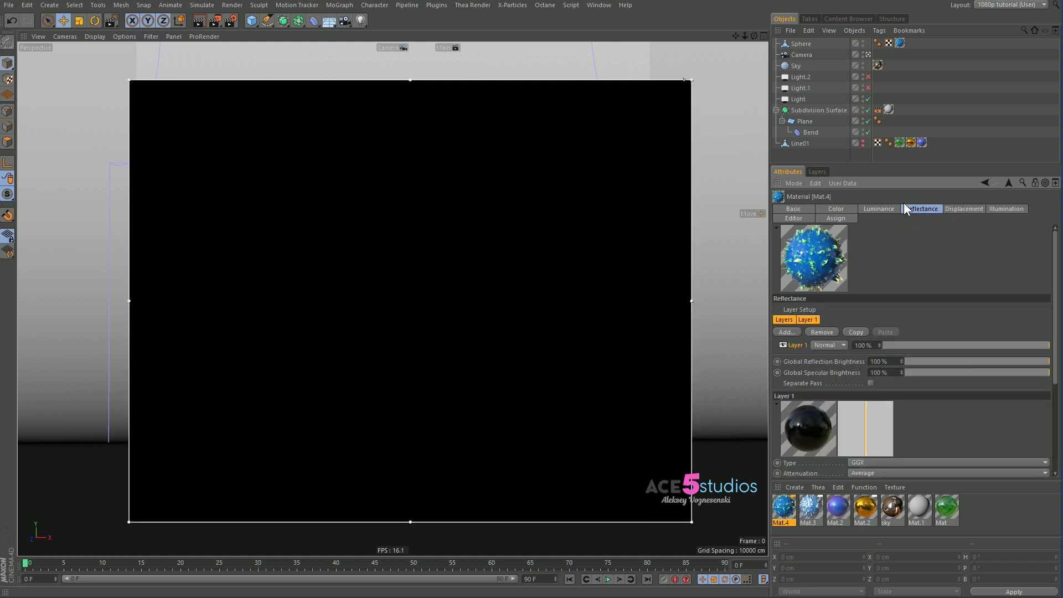
click(877, 210)
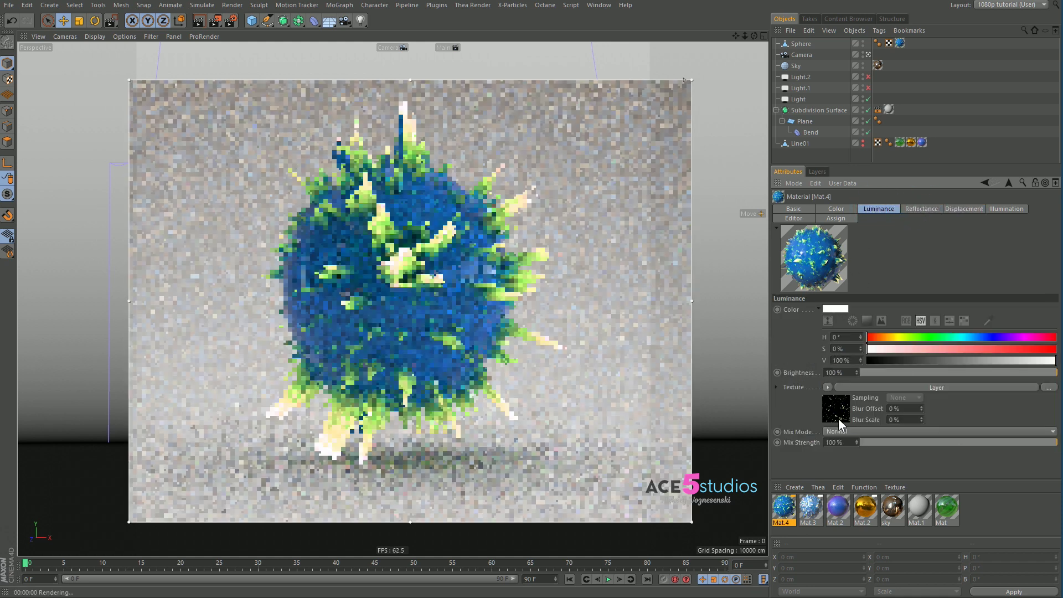
Step: Open the luminance Layer shader and examine the shader options available for its Noise layer
click(838, 420)
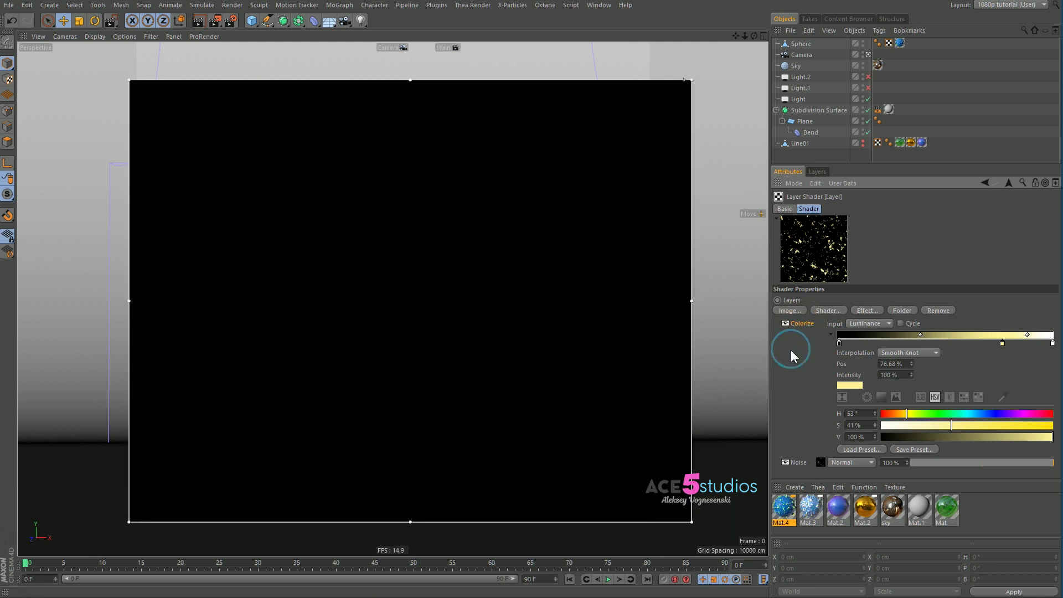
right_click(811, 360)
click(798, 372)
right_click(791, 474)
right_click(798, 460)
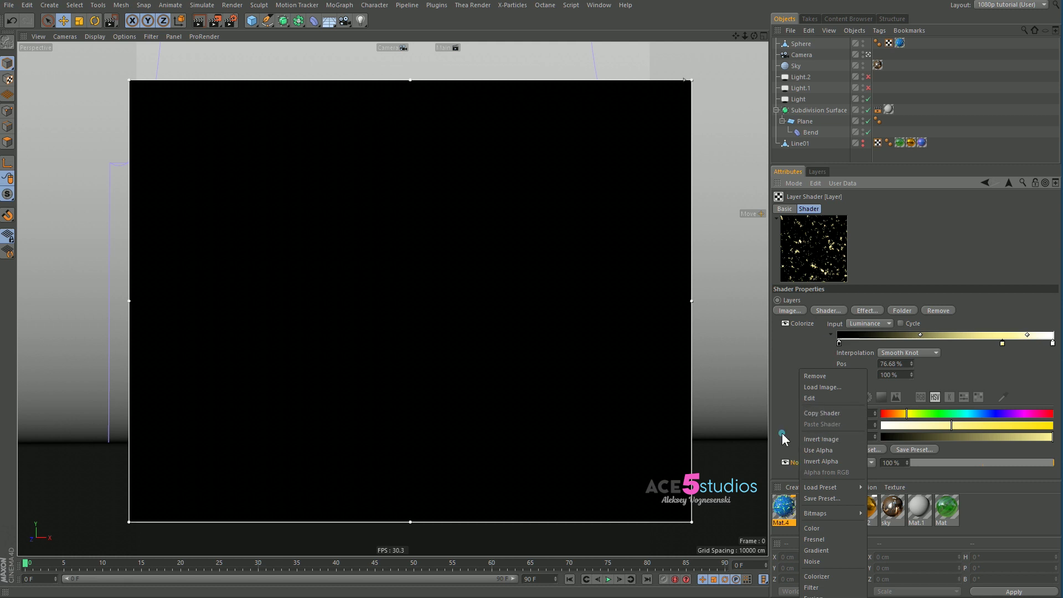
click(830, 414)
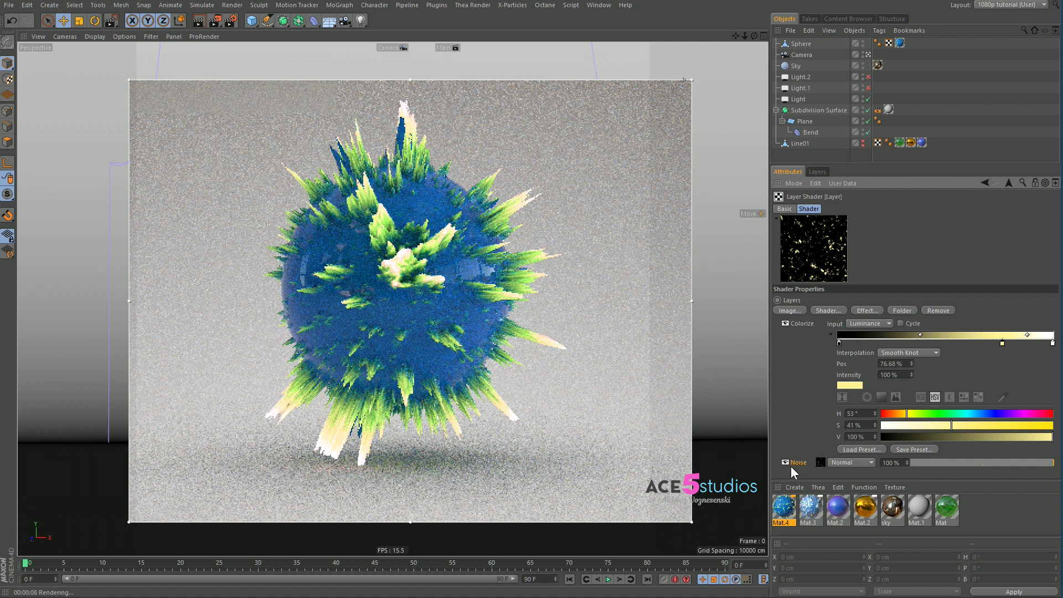
right_click(792, 468)
click(814, 461)
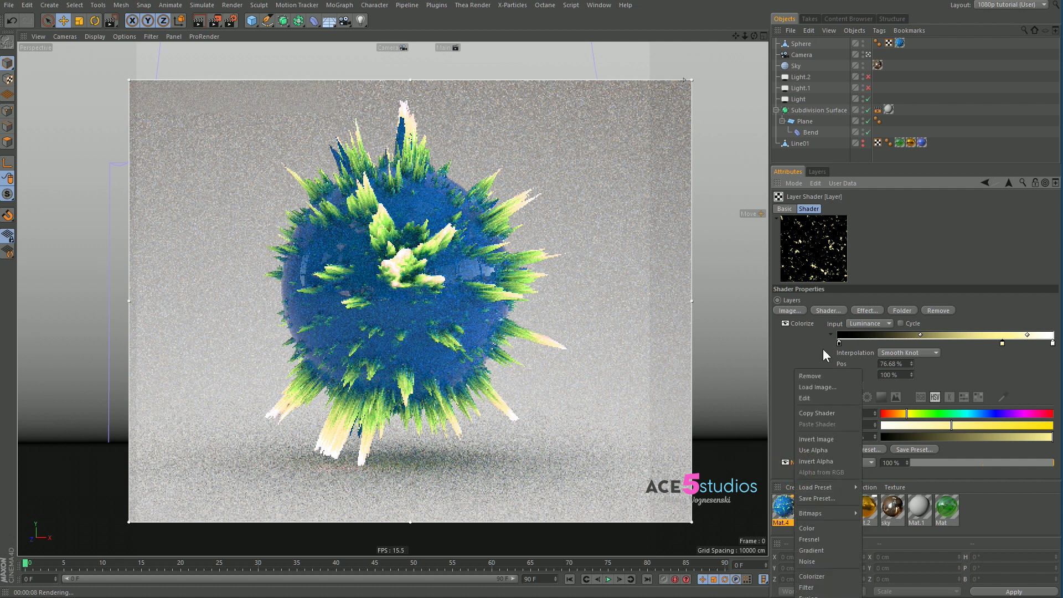
Step: Inspect the luminance Layer texture's shader properties inline from the material, including its Colorize gradient, and collapse them again
click(1009, 182)
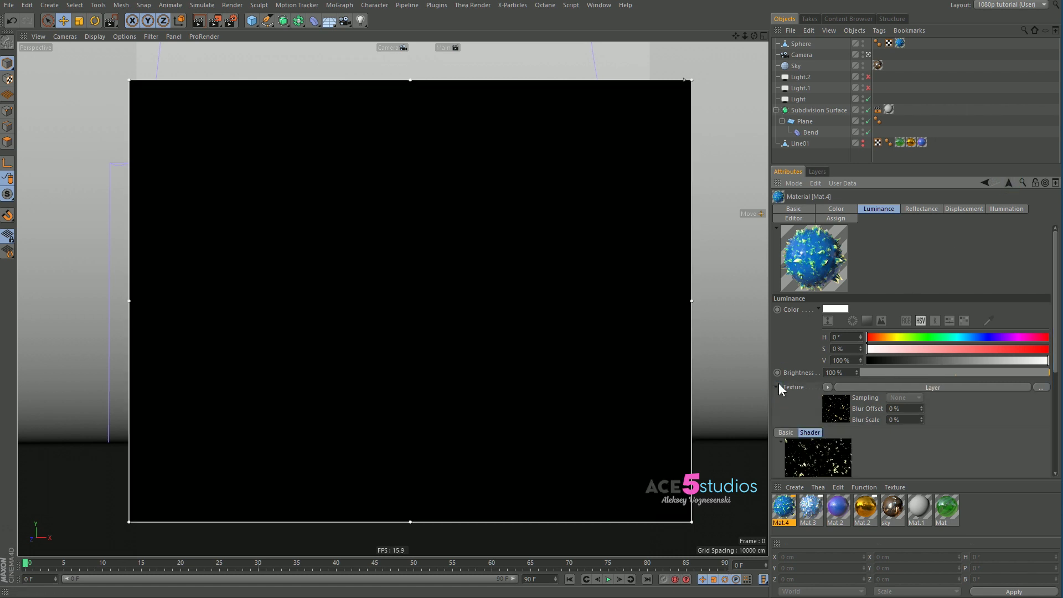
click(777, 387)
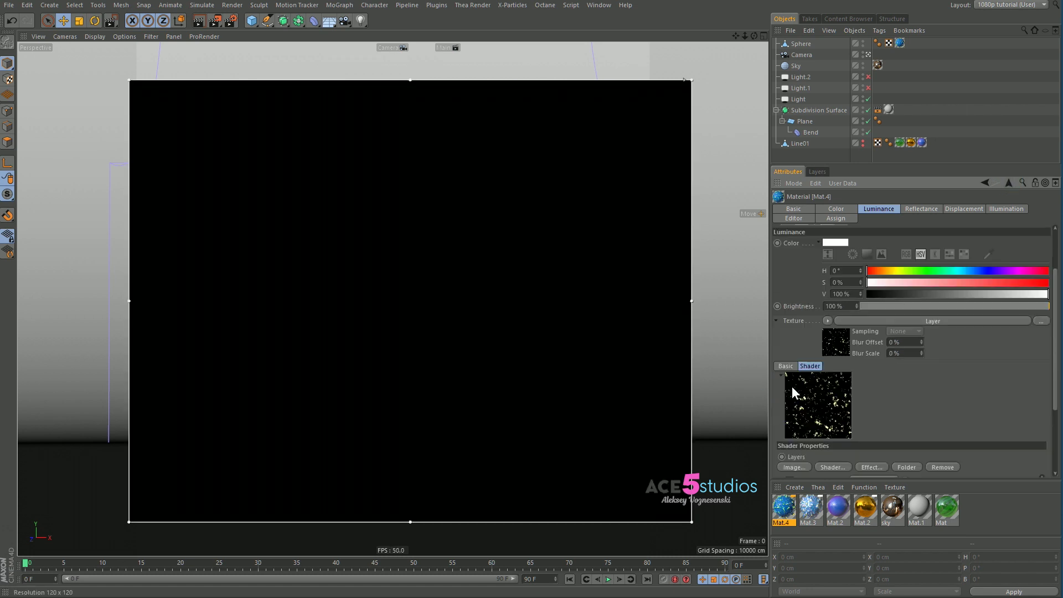
scroll(795, 391, down, 3)
scroll(795, 392, down, 1)
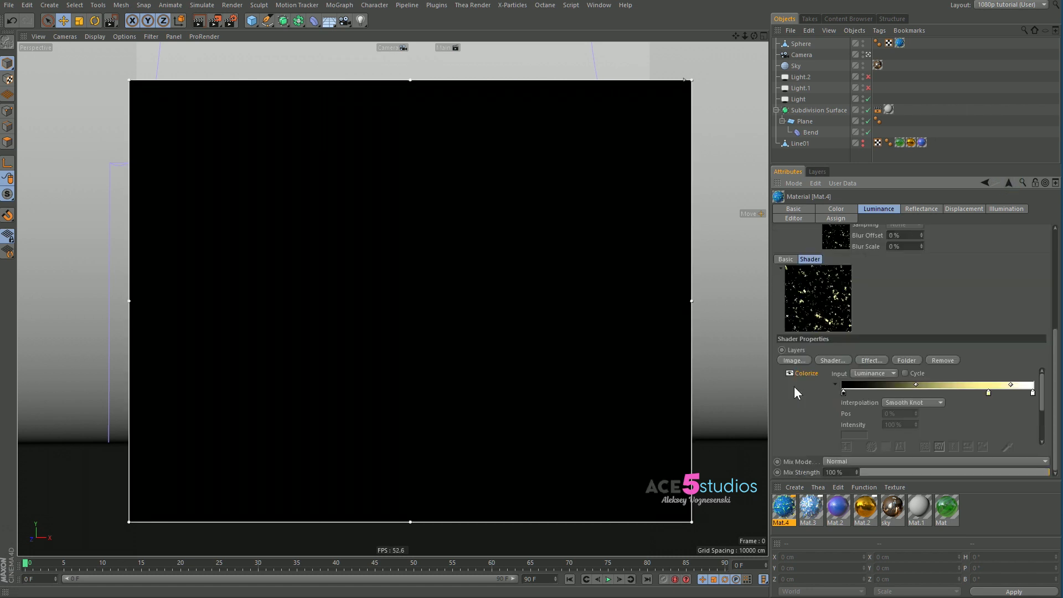
scroll(793, 386, up, 2)
scroll(830, 398, down, 2)
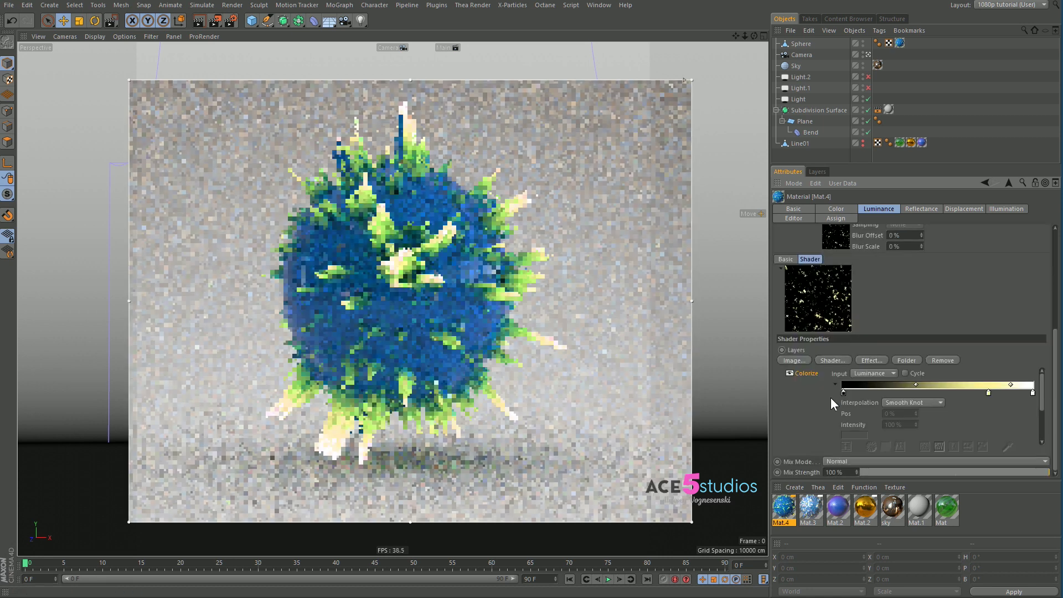
scroll(831, 397, up, 2)
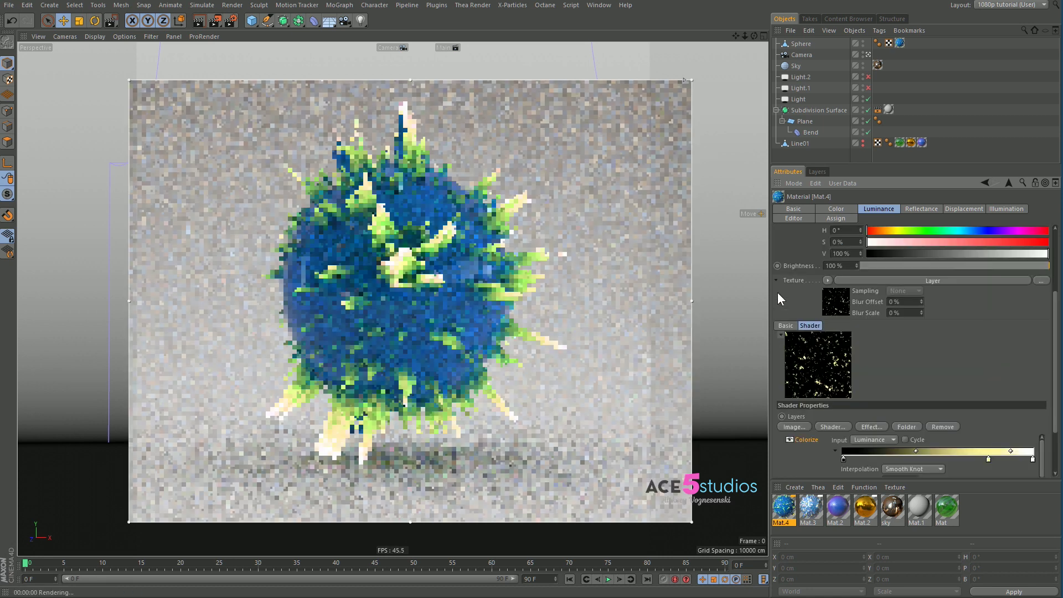
click(776, 281)
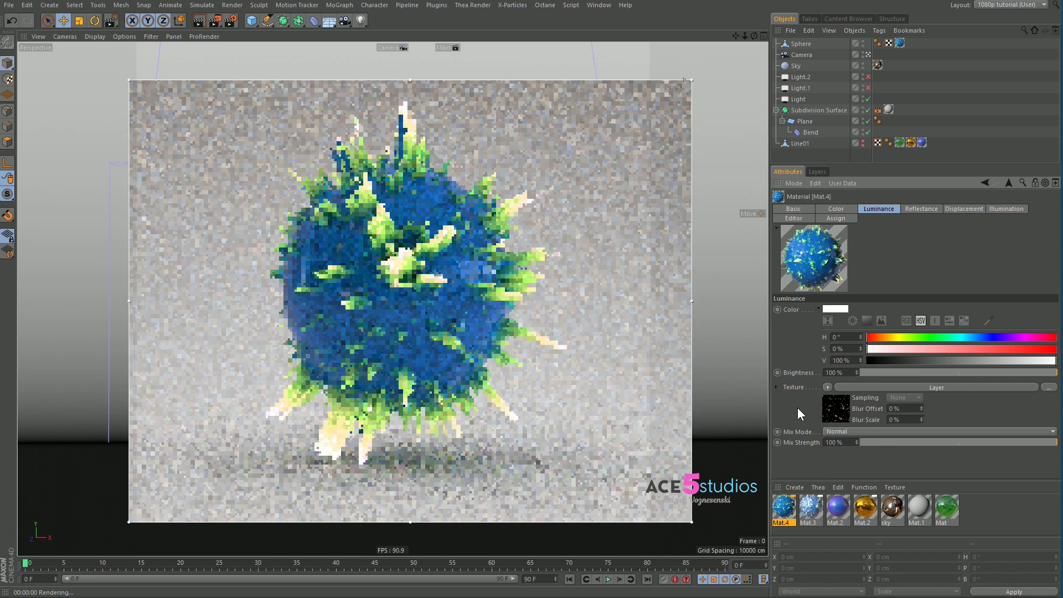